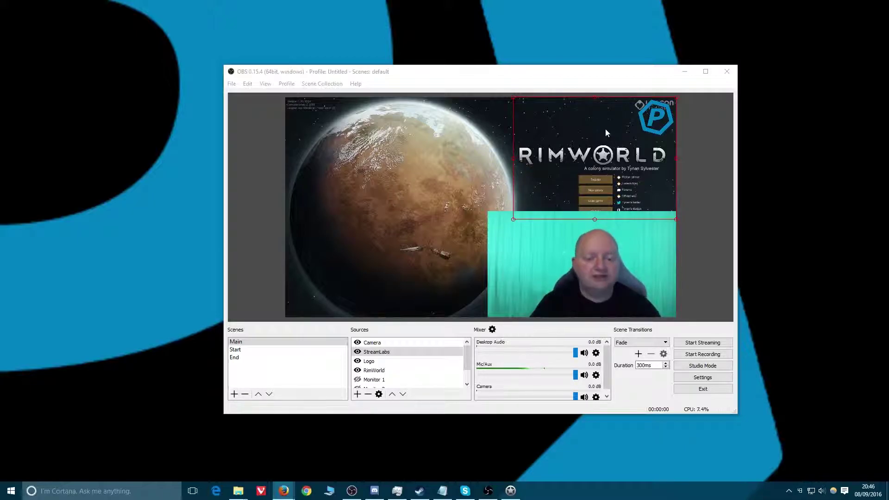
- Switch to the Start scene and open the filters of the Streams source, placing the filter window beside the main window
left_click(236, 351)
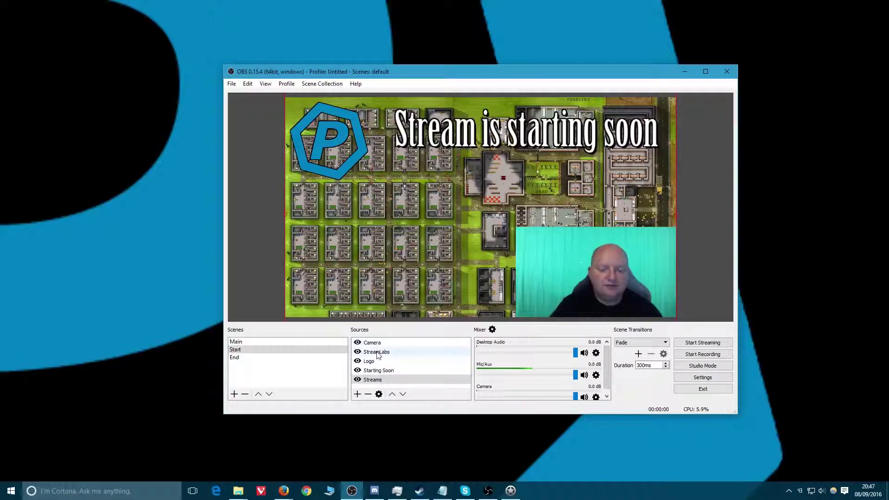
right_click(375, 381)
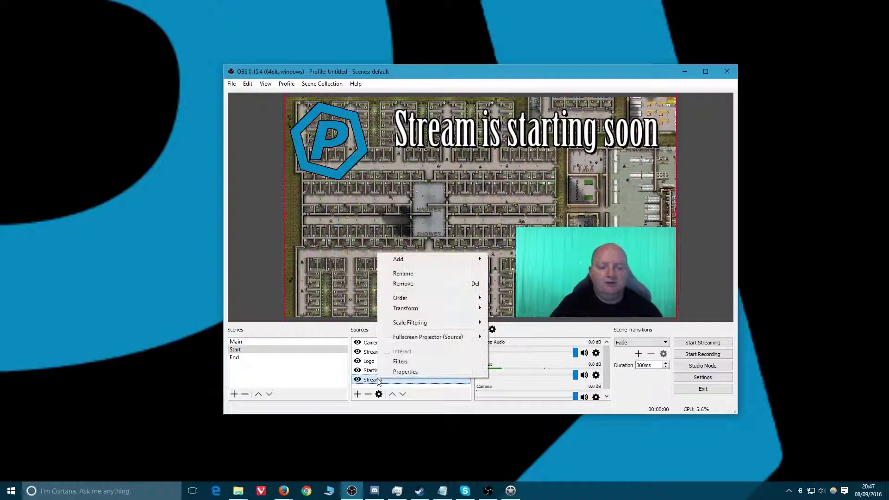
left_click(401, 361)
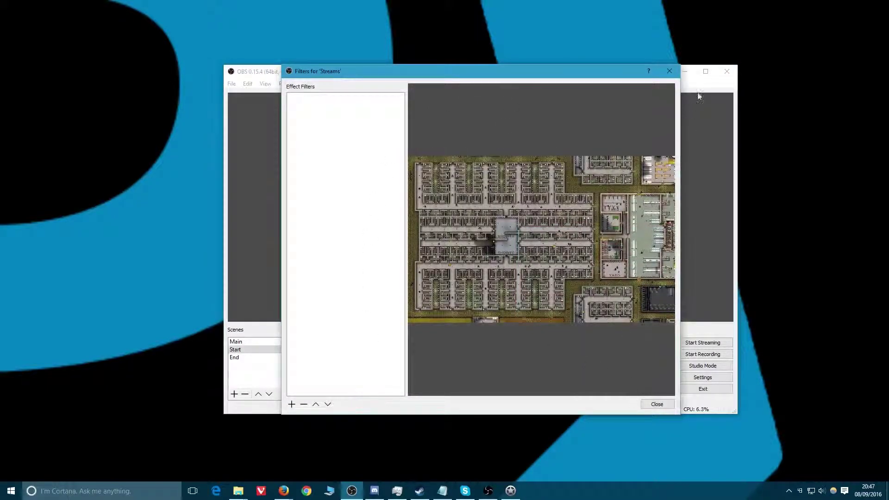
left_click(670, 70)
left_click_drag(544, 79, 680, 71)
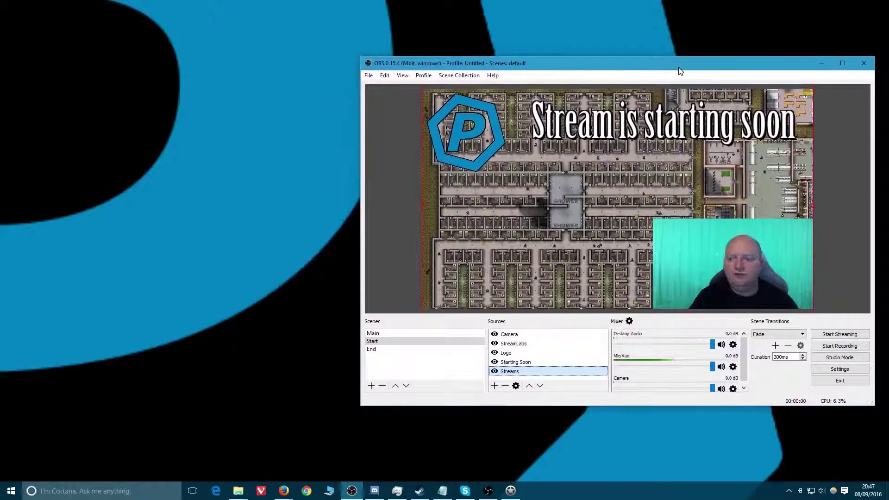
right_click(511, 372)
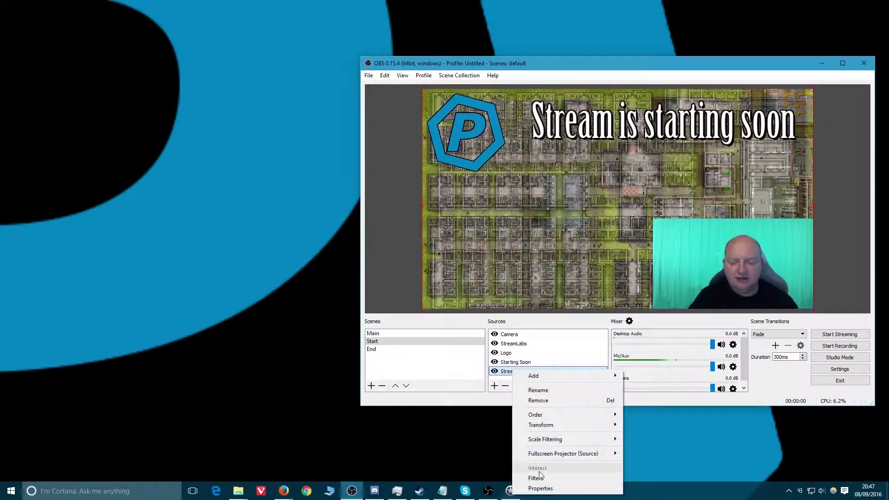
left_click(538, 478)
left_click_drag(640, 69, 273, 32)
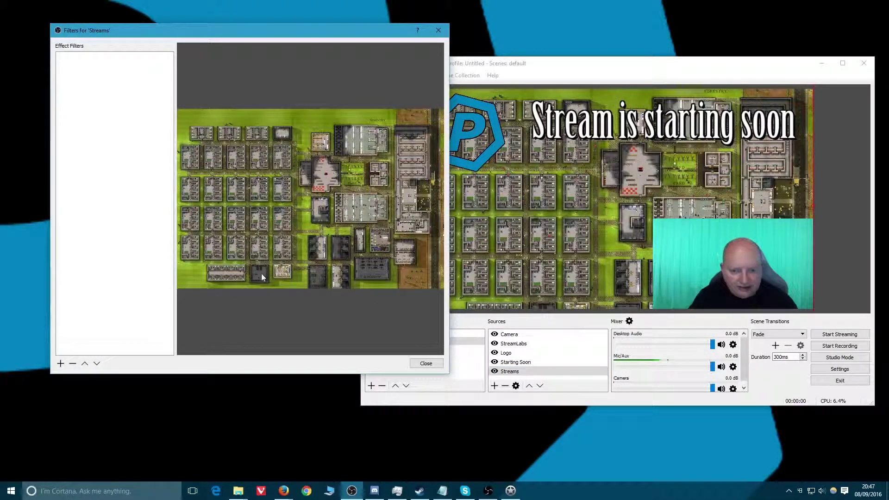
- Add an Image Mask/Blend filter to the Streams source and set its type to Alpha Mask (Color Channel)
left_click(61, 363)
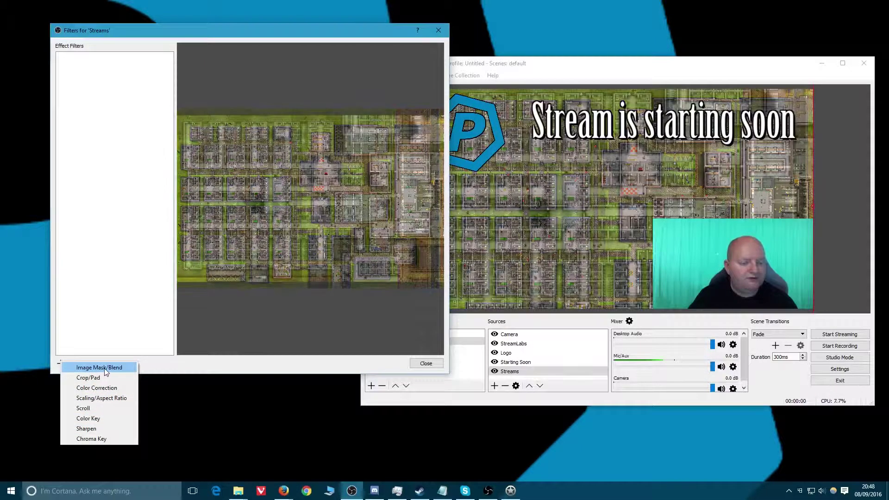
left_click(104, 369)
left_click(230, 219)
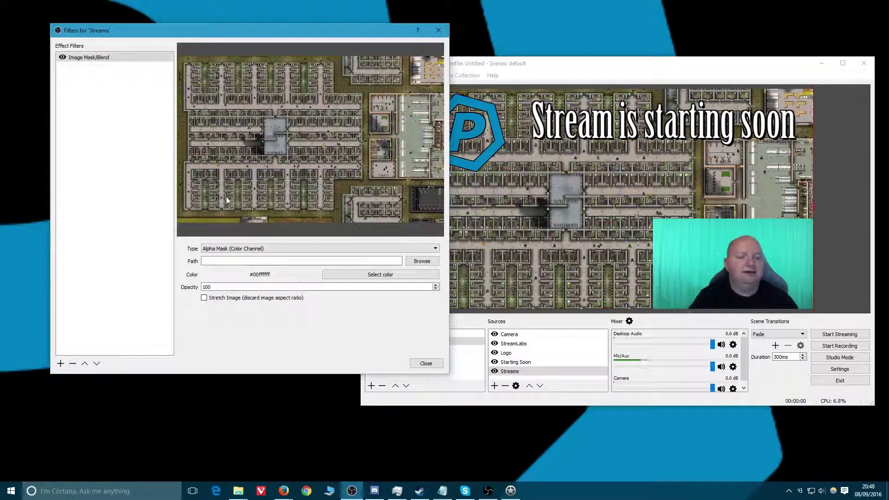
scroll(276, 250, "down", 4)
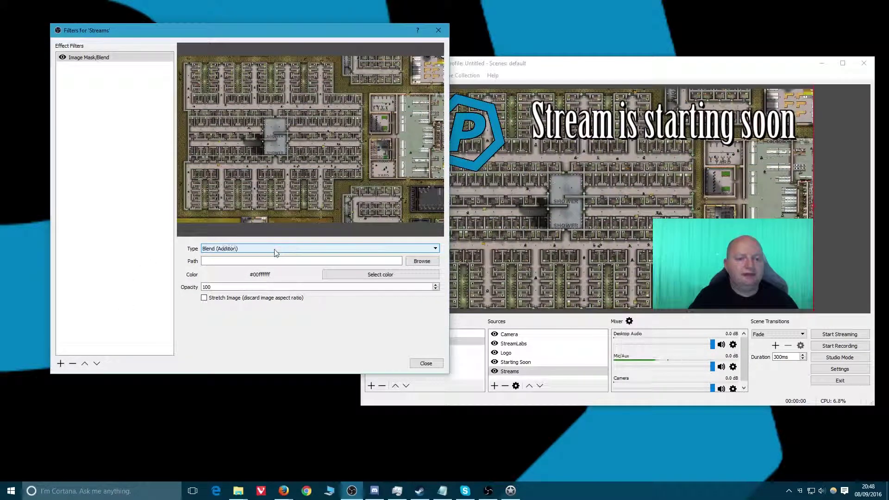
scroll(277, 250, "up", 4)
left_click(223, 250)
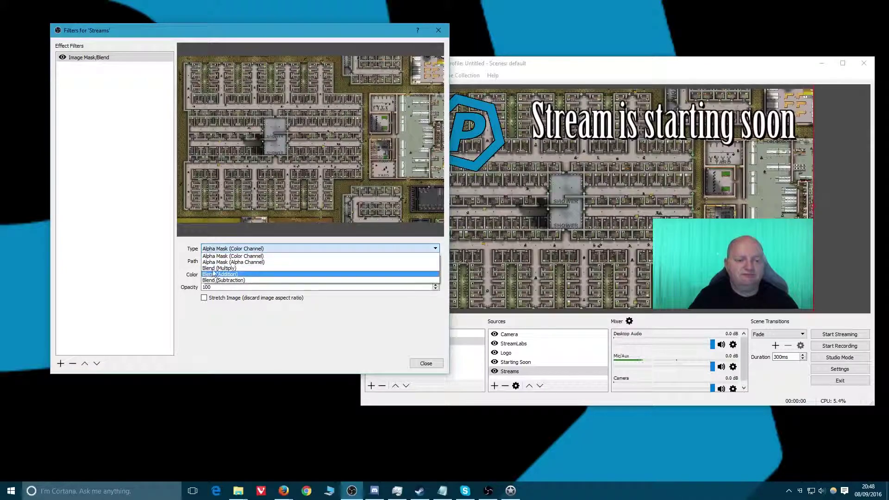
left_click(226, 257)
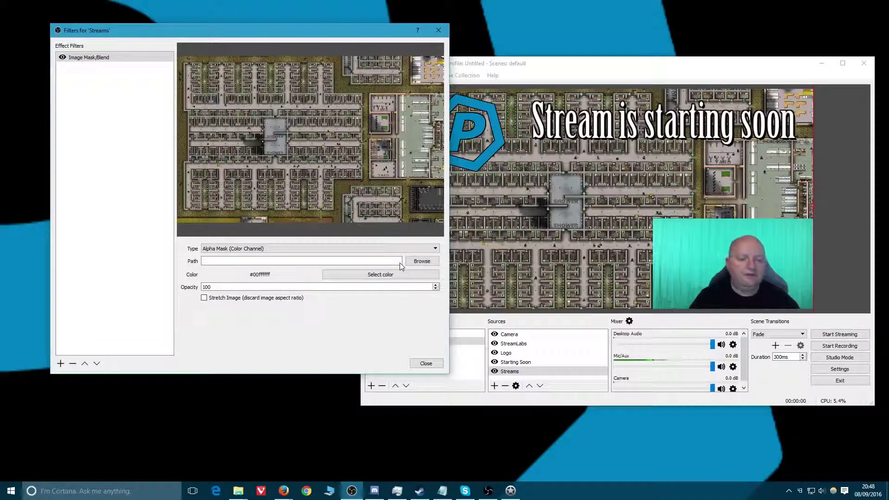
- Set the mask filter's color to #ffb2a59c by sampling it from the source preview
left_click(360, 277)
left_click_drag(329, 131, 312, 137)
left_click_drag(309, 104, 642, 99)
left_click(519, 196)
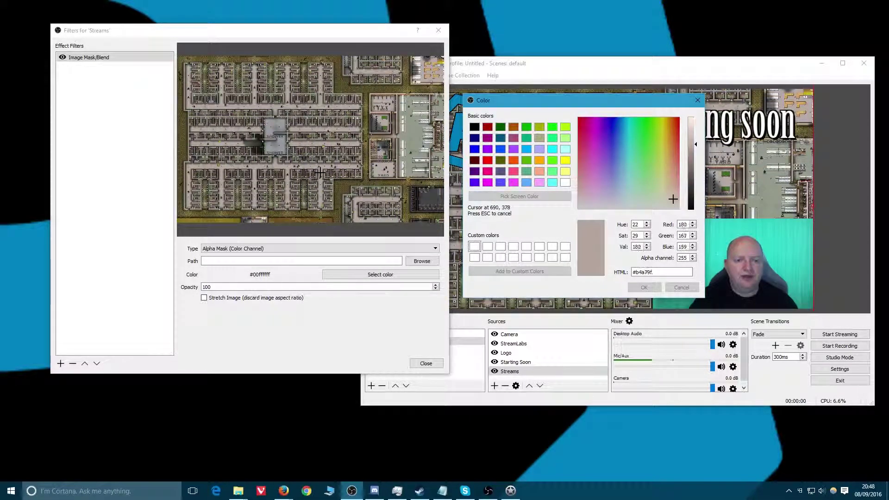
left_click(320, 174)
left_click(645, 287)
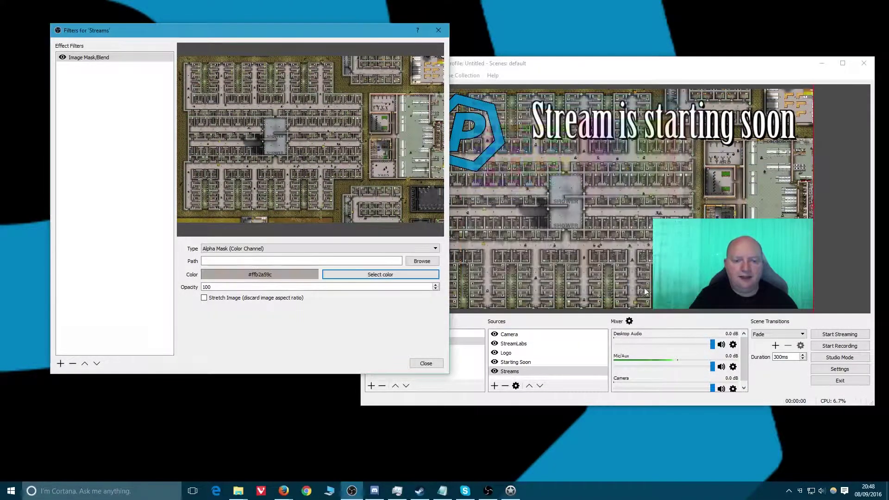
- Set the Image Mask/Blend filter's opacity to 73
double_click(301, 287)
type("50")
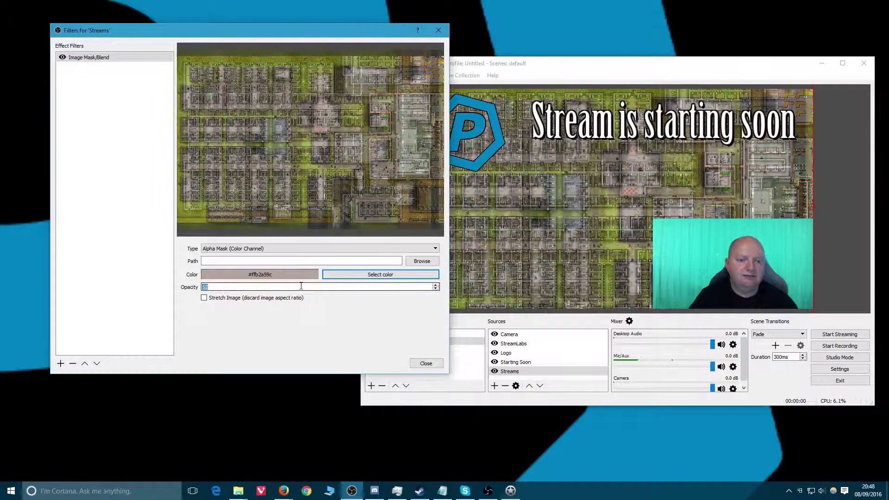
scroll(280, 289, "up", 10)
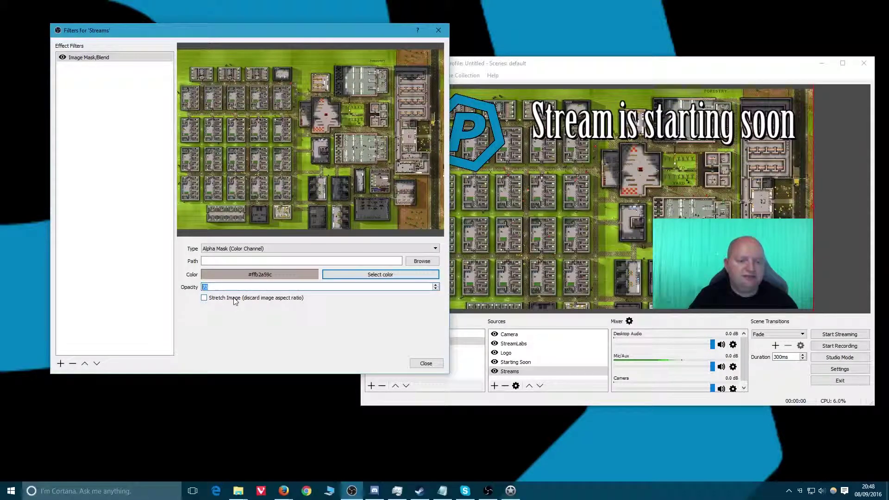
- Remove the Image Mask/Blend filter from the Streams source
left_click(104, 58)
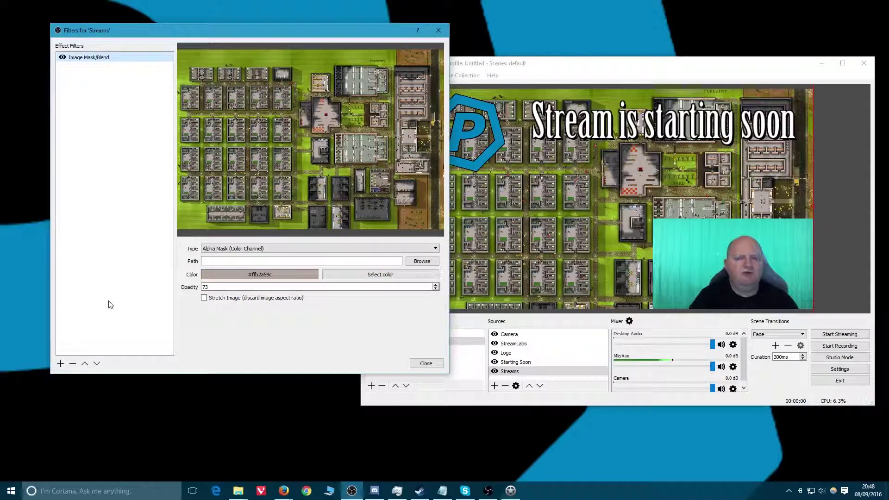
left_click(73, 364)
left_click(267, 219)
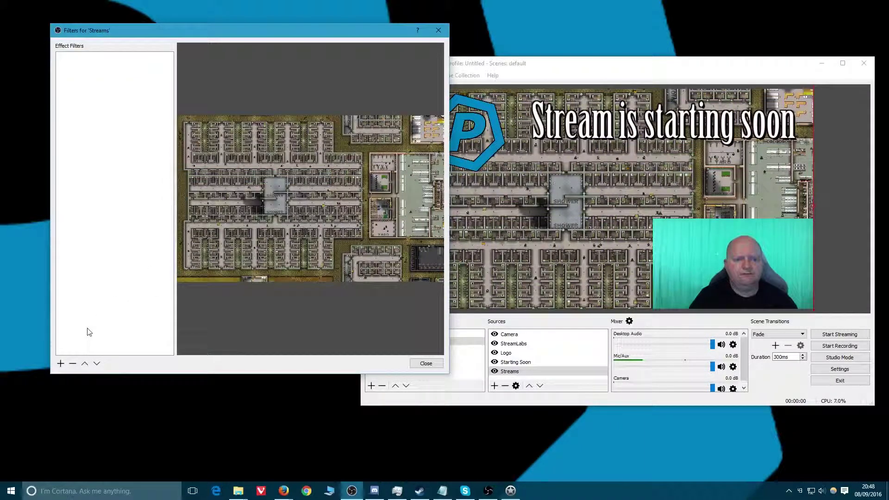
- Add a Crop/Pad filter with its default name to the Streams source
left_click(60, 364)
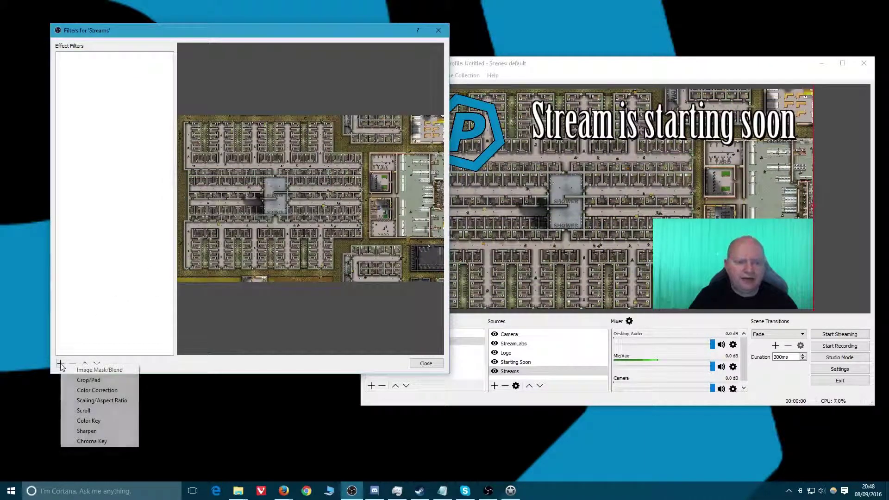
left_click(92, 380)
left_click(225, 219)
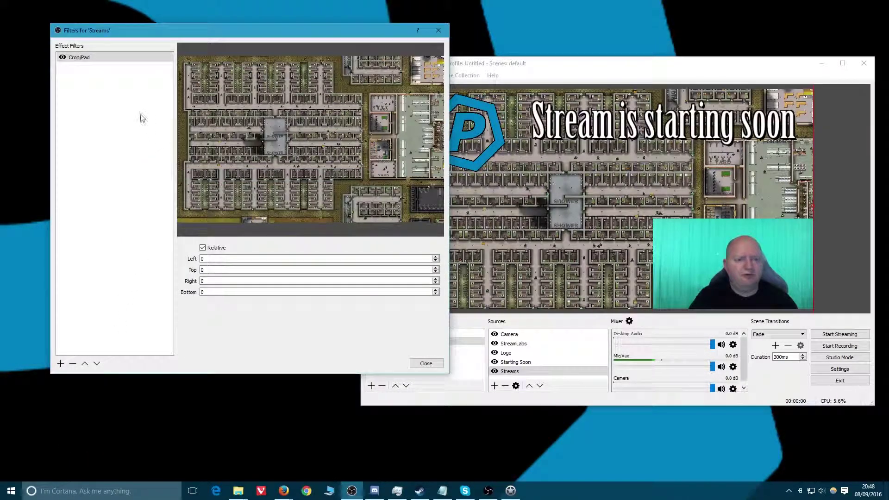
- Crop the Streams source by 2000 on the left and 1500 at the top
left_click(240, 259)
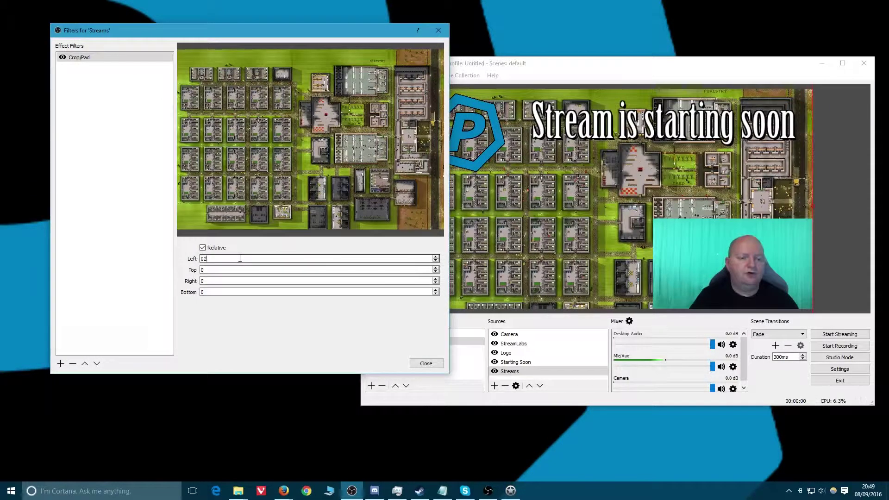
type("200")
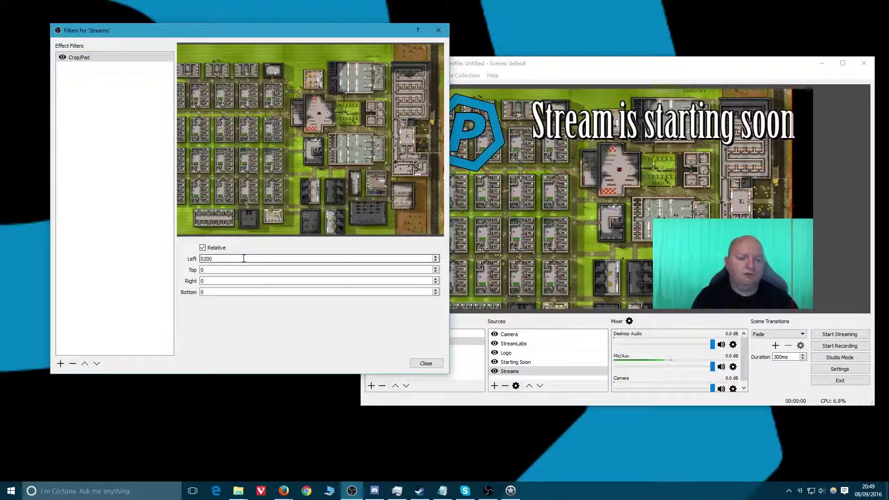
type("0")
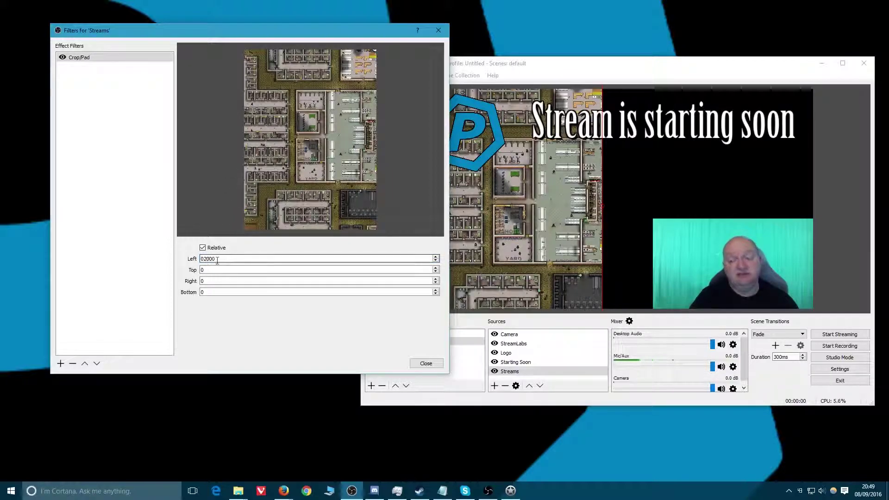
key("Tab")
type("1500")
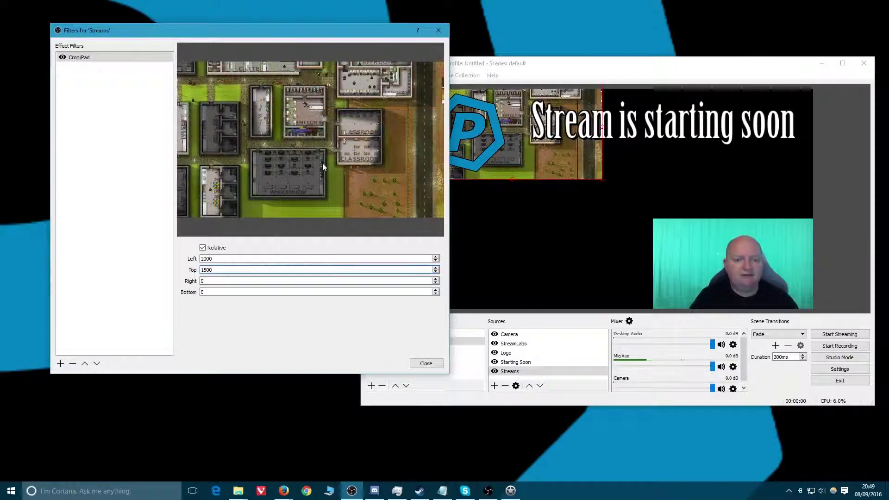
- Reset the Left and Top crop values to 0
left_click(221, 259)
left_click_drag(218, 258, 166, 265)
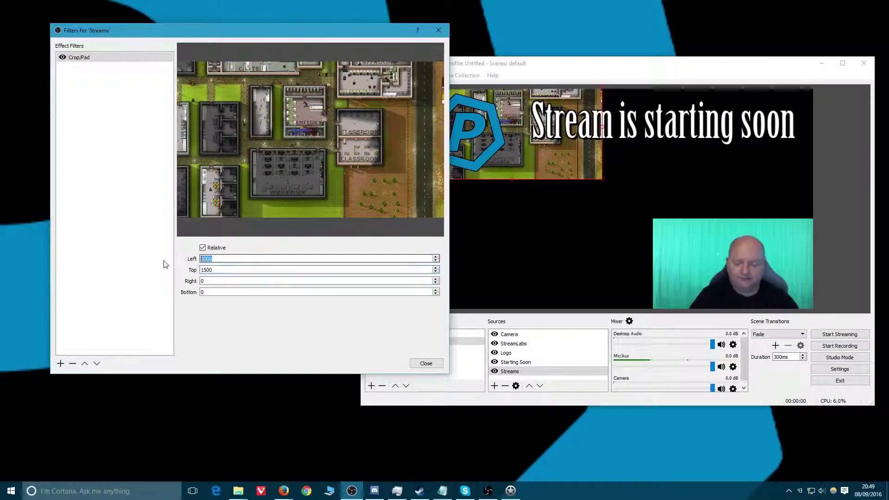
type("0")
double_click(226, 270)
type("0")
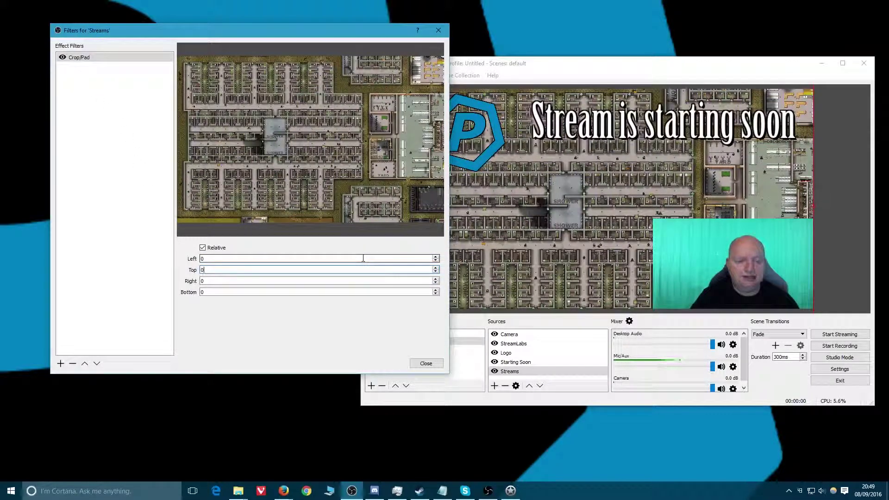
- Pad the top of the Streams source by setting the Top value to -1227
key("Down")
key("Down")
key("Down")
key("Down")
key("Down")
key("Down")
key("Down")
key("Down")
key("Down")
key("Down")
key("Down")
key("Down")
key("Down")
key("Down")
key("Down")
key("Down")
key("Down")
key("Down")
key("Down")
key("Down")
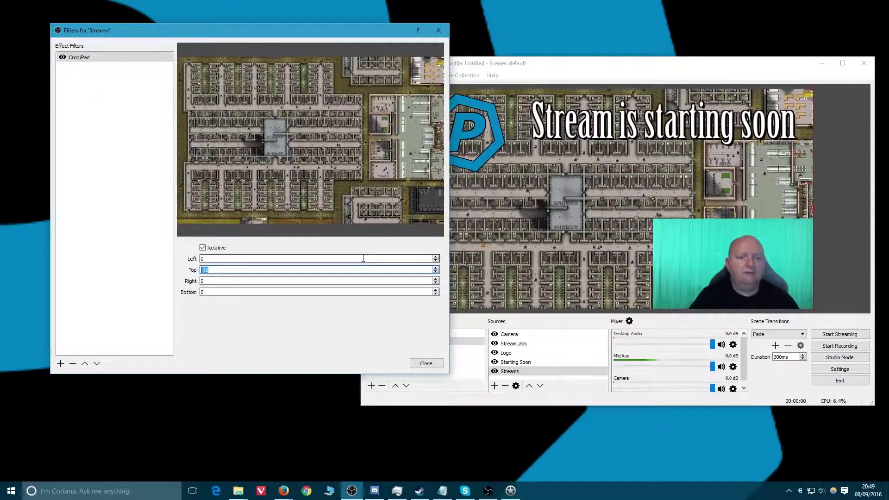
type("01227")
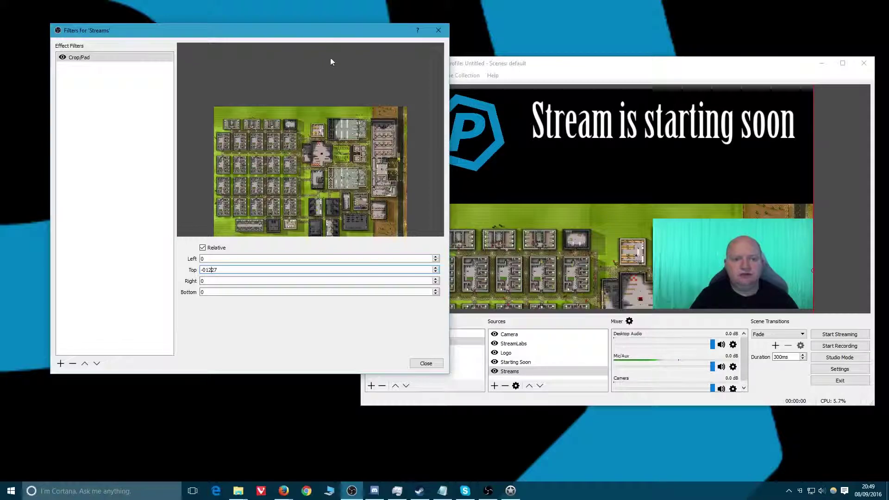
- Reset the Top value to 0 and remove the Crop/Pad filter from the Streams source
left_click_drag(217, 271, 176, 273)
type("0")
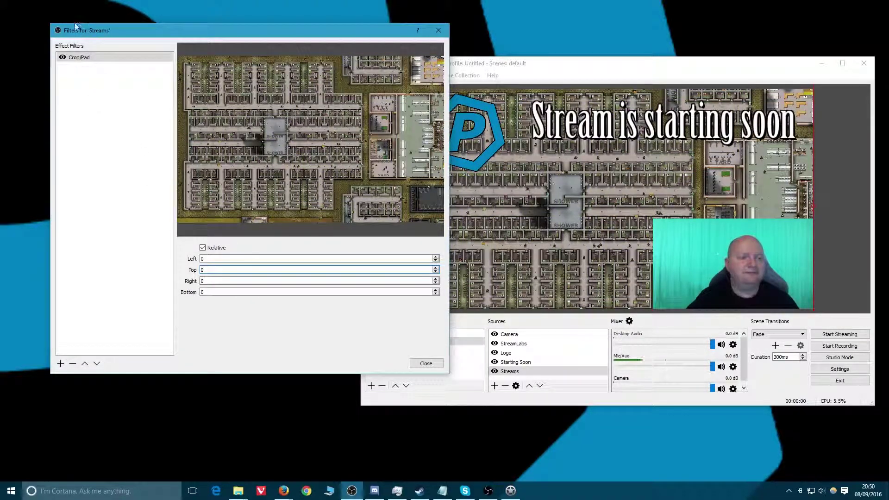
left_click(72, 364)
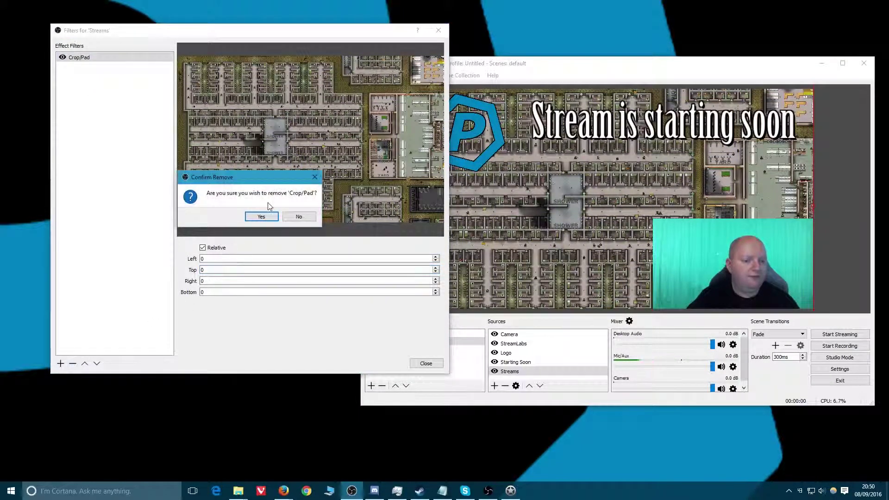
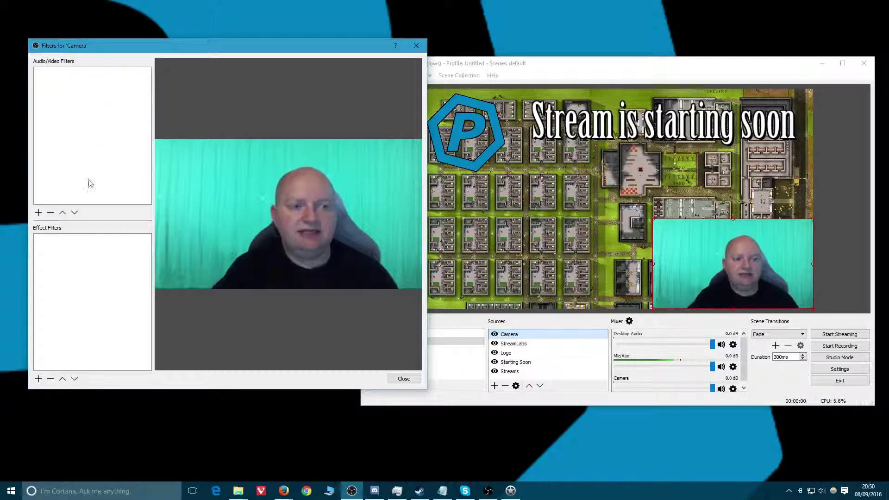
- Add a Gain filter with its default name to the Camera source's audio/video filters
left_click(38, 213)
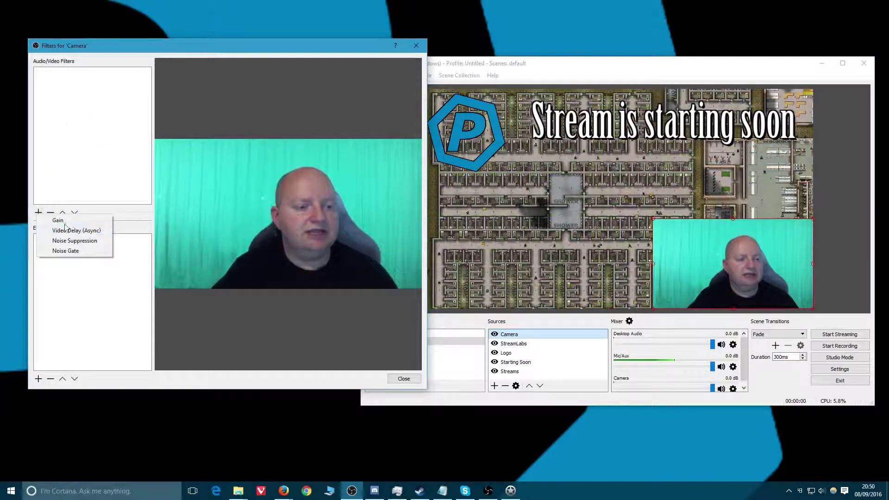
left_click(51, 219)
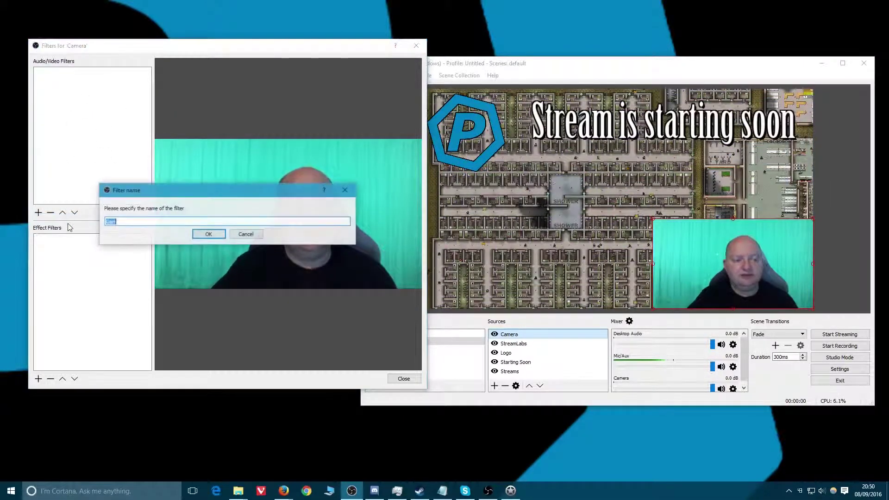
left_click(212, 235)
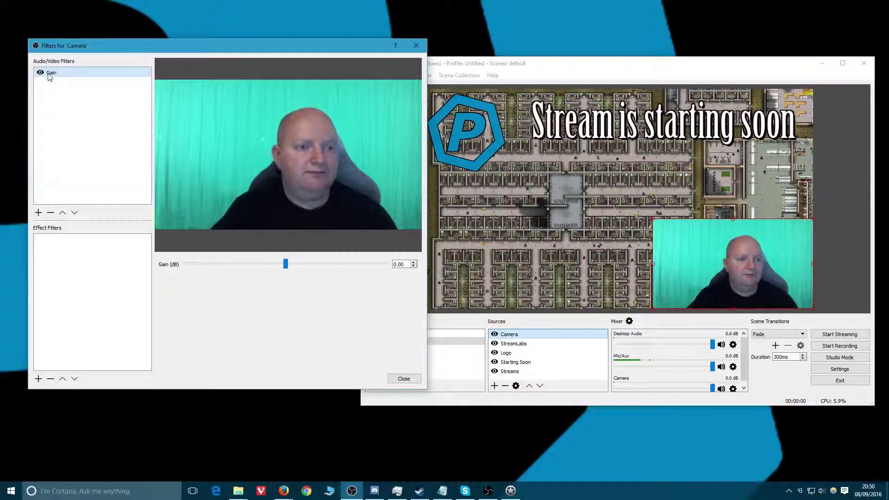
left_click(51, 213)
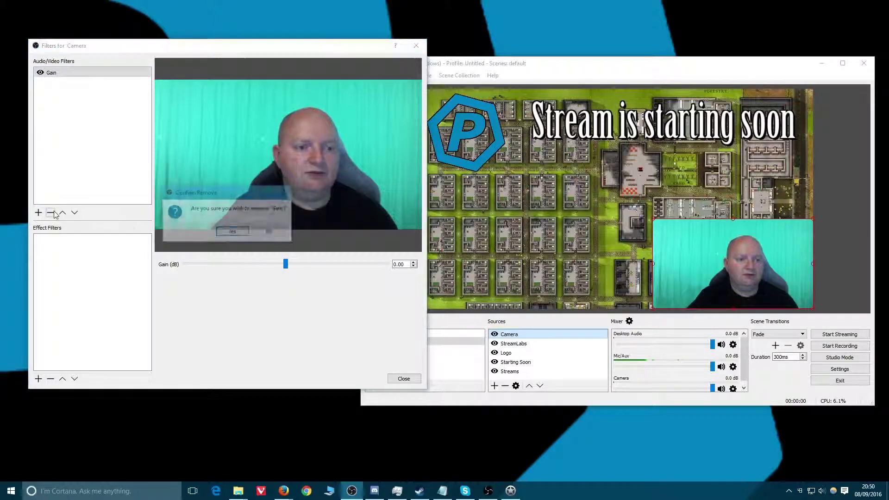
left_click(263, 234)
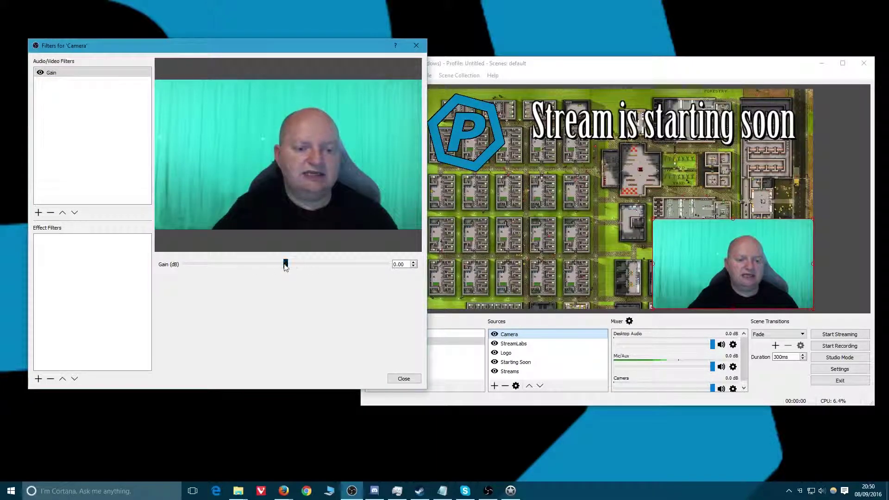
- Remove the Gain filter from the Camera source and look through the audio/video filter types that can be added
left_click(49, 214)
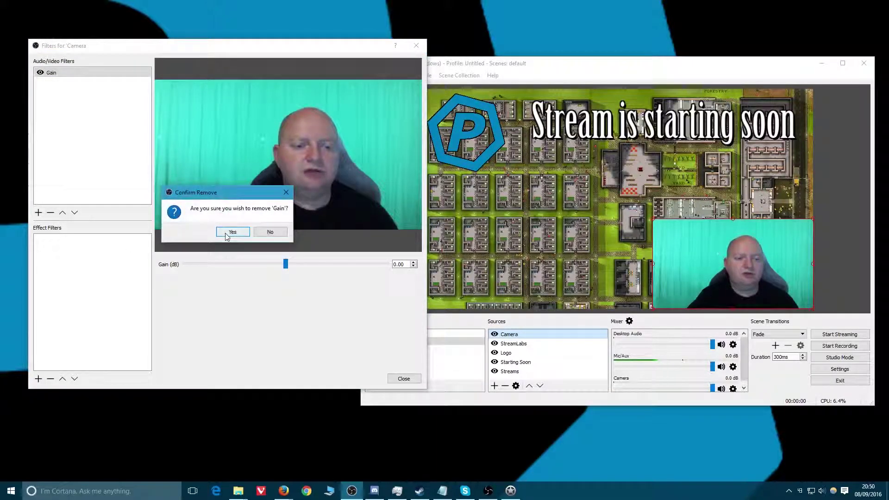
left_click(227, 234)
left_click(39, 213)
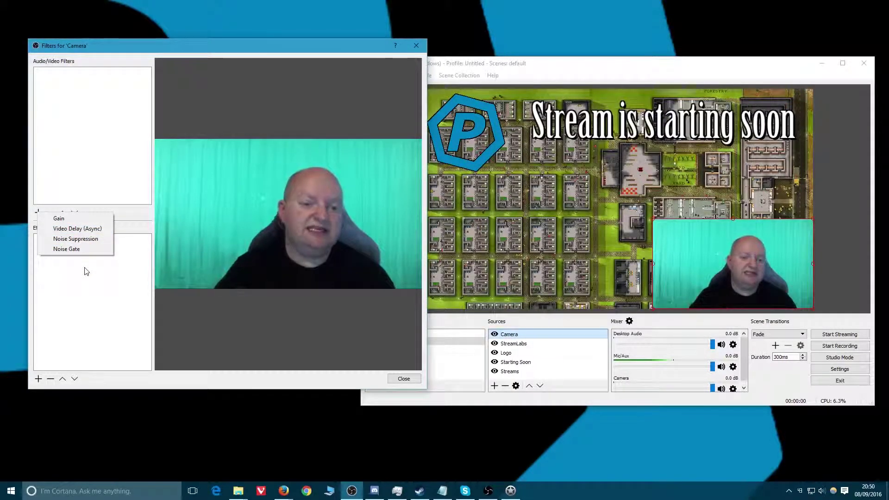
left_click(85, 271)
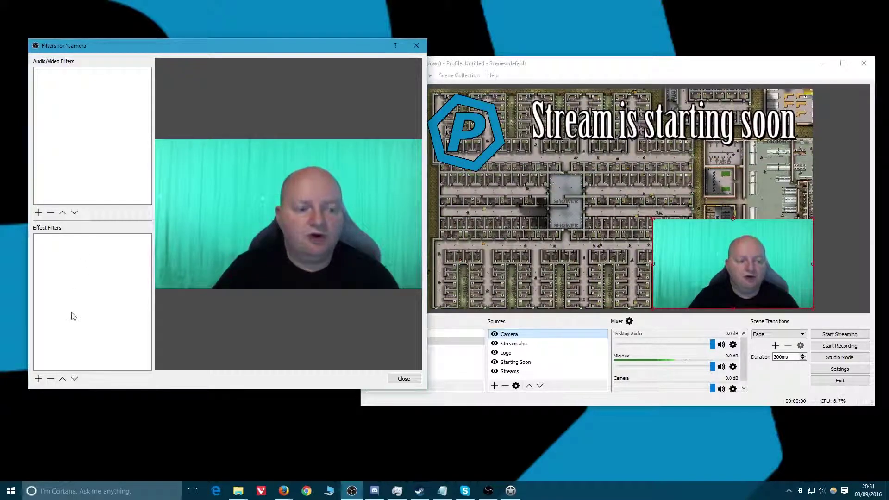
- Add a Crop/Pad effect filter with its default name to the Camera source
left_click(39, 379)
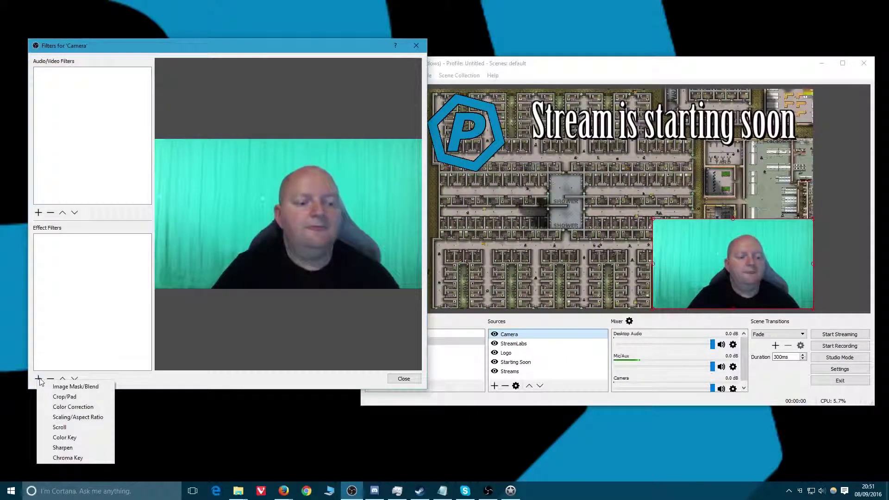
left_click(72, 396)
left_click(208, 234)
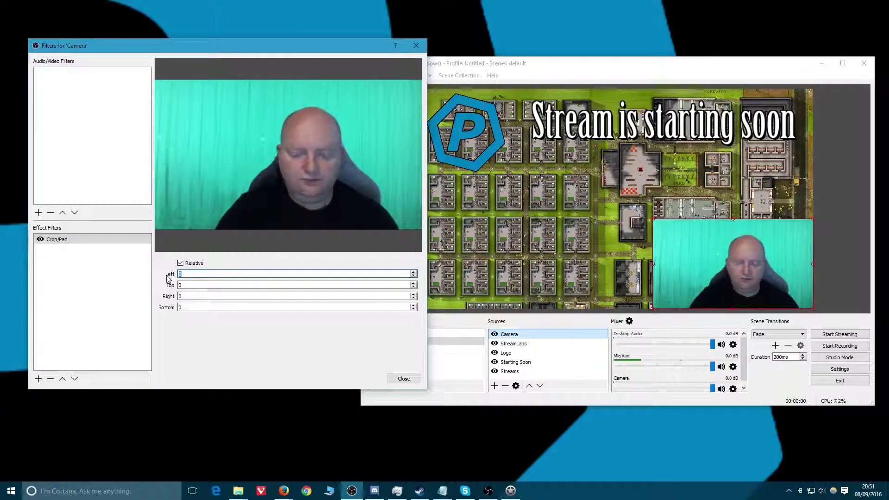
- Try a Left crop of 200 on the Camera source, raise it gradually to about 340, and reset it to 0
type("200")
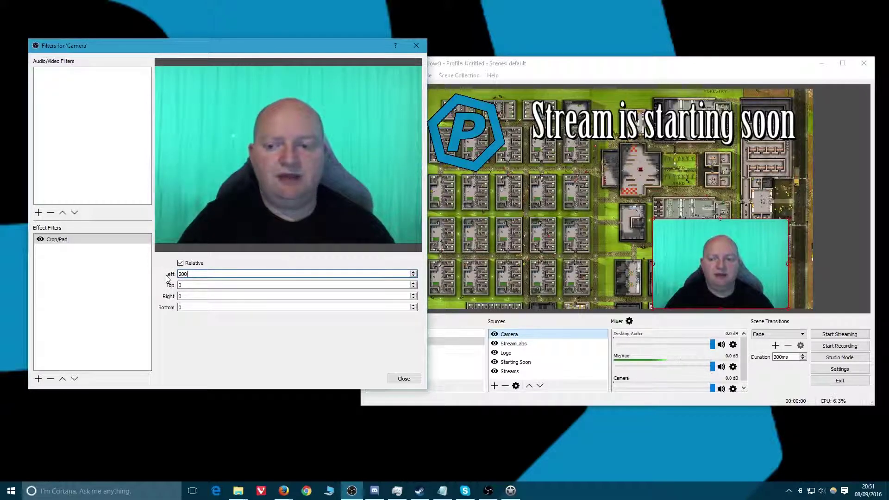
key("Up")
key("Up")
key("Up")
key("Up")
key("Up")
key("Up")
key("Up")
key("Up")
key("Up")
key("Up")
key("Up")
key("Up")
key("Up")
key("Up")
key("Up")
key("Up")
key("Up")
key("Up")
key("Up")
key("Up")
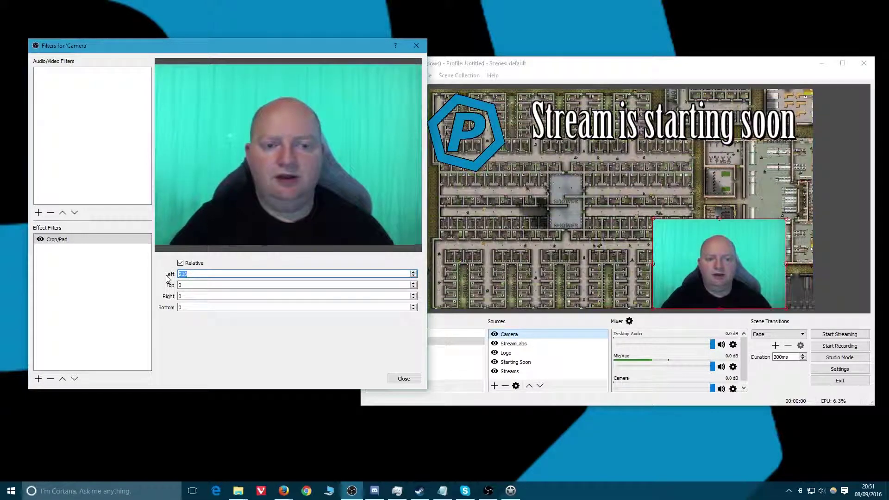
key("Up")
key("Up")
key("Up")
key("Up")
key("Up")
key("Up")
key("Up")
key("Up")
key("Up")
key("Up")
key("Up")
key("Up")
key("Up")
key("Up")
key("Up")
key("Up")
key("Up")
key("Up")
key("Up")
key("Up")
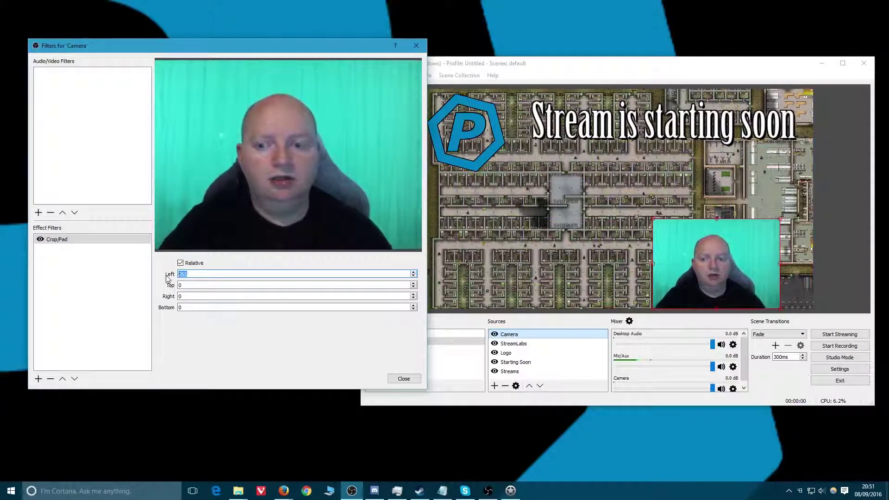
key("Up")
key("Up")
key("Up")
key("Up")
key("Up")
key("Up")
key("Up")
key("Up")
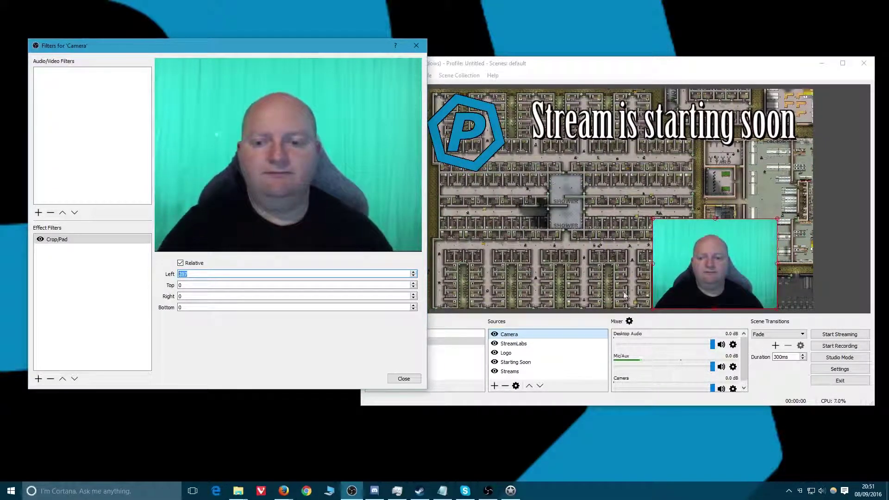
key("Up")
key("Up")
key("Up")
key("Up")
key("Up")
key("Up")
key("Up")
key("Up")
key("Up")
key("Up")
key("Up")
key("Up")
key("Up")
key("Up")
key("Up")
key("Up")
key("Up")
key("Up")
key("Up")
key("Up")
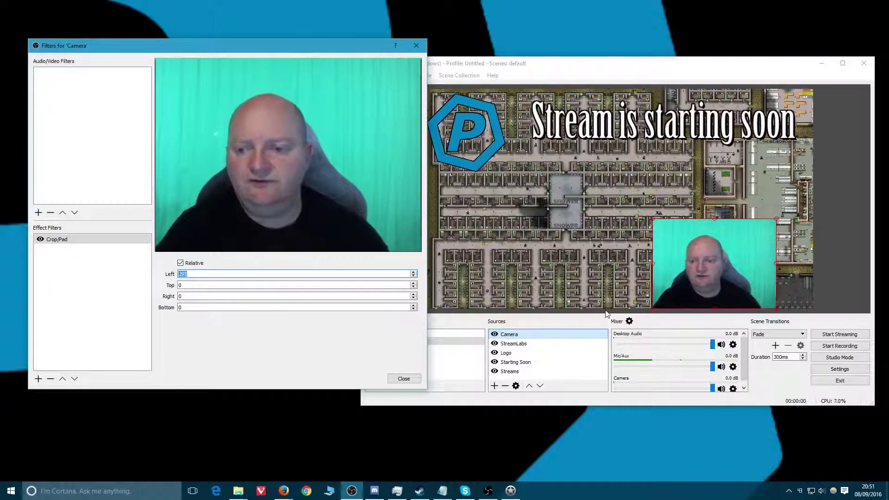
key("Up")
key("Up")
key("Up")
key("Up")
key("Up")
key("Up")
key("Up")
key("Up")
key("Up")
key("Up")
key("Up")
key("Up")
key("Up")
key("Up")
key("Up")
key("Up")
key("Up")
key("Up")
key("Up")
key("Up")
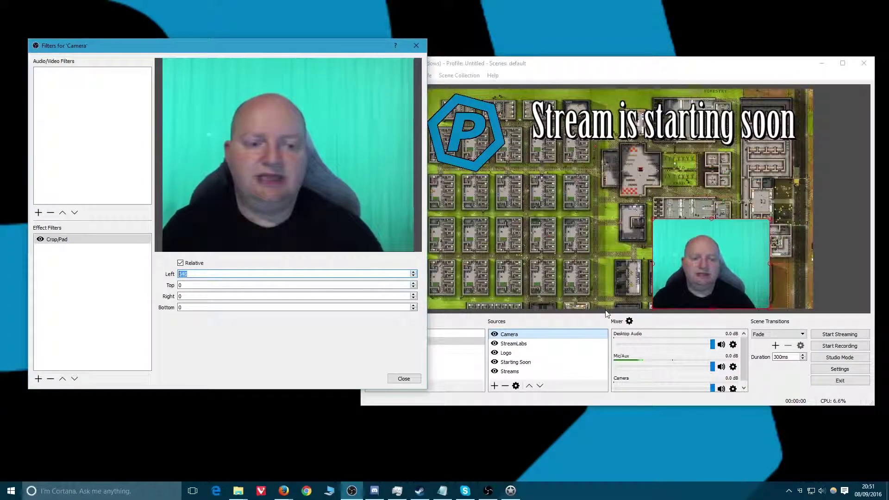
type("0")
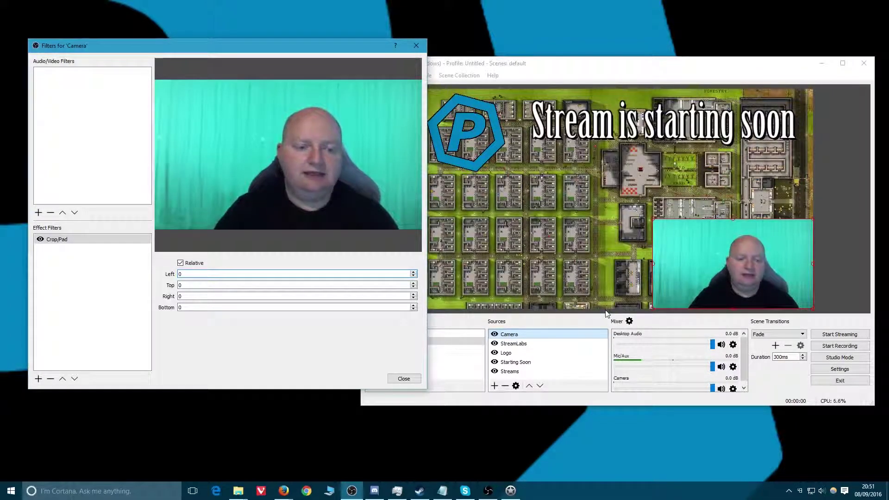
- Try a Right crop of 200 on the Camera source, raise it gradually to about 312, and reset it to 0
type("200")
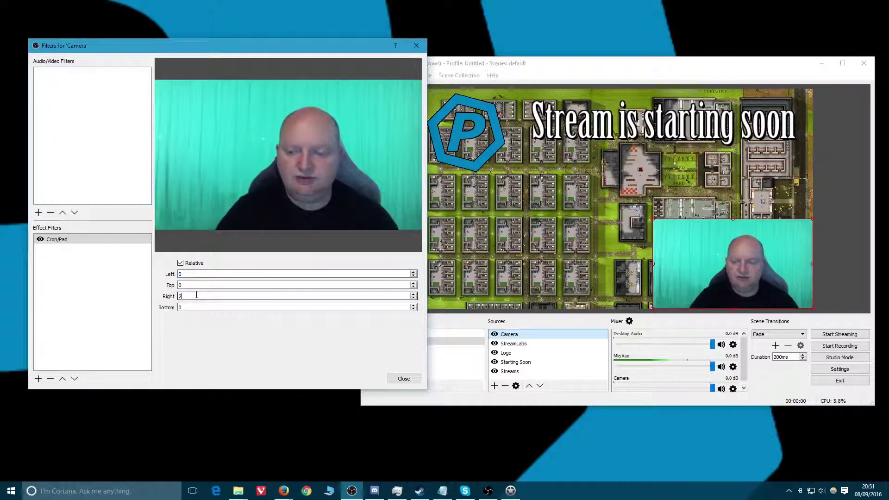
key("Up")
key("Up")
key("Up")
key("Up")
key("Up")
key("Up")
key("Up")
key("Up")
key("Up")
key("Up")
key("Up")
key("Up")
key("Up")
key("Up")
key("Up")
key("Up")
key("Up")
key("Up")
key("Up")
key("Up")
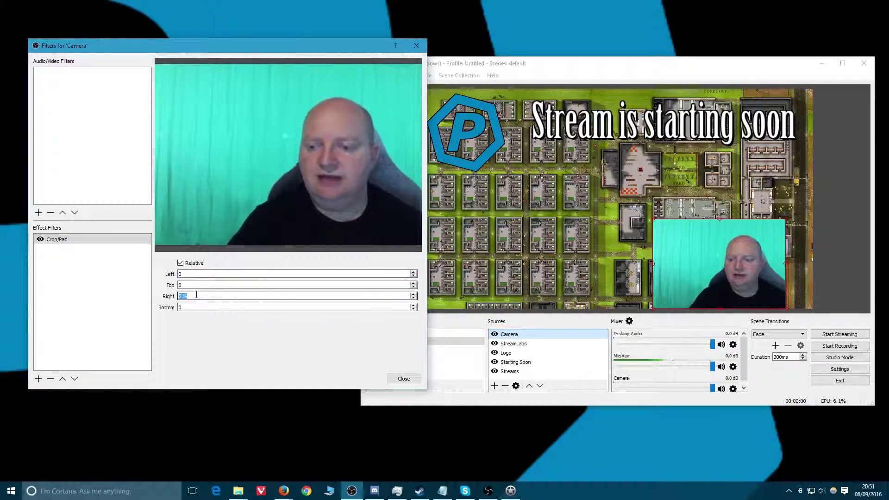
key("Up")
key("Up")
key("Up")
key("Up")
key("Up")
key("Up")
key("Up")
key("Up")
key("Up")
key("Up")
key("Up")
key("Up")
key("Up")
key("Up")
key("Up")
key("Up")
key("Up")
key("Up")
key("Up")
key("Up")
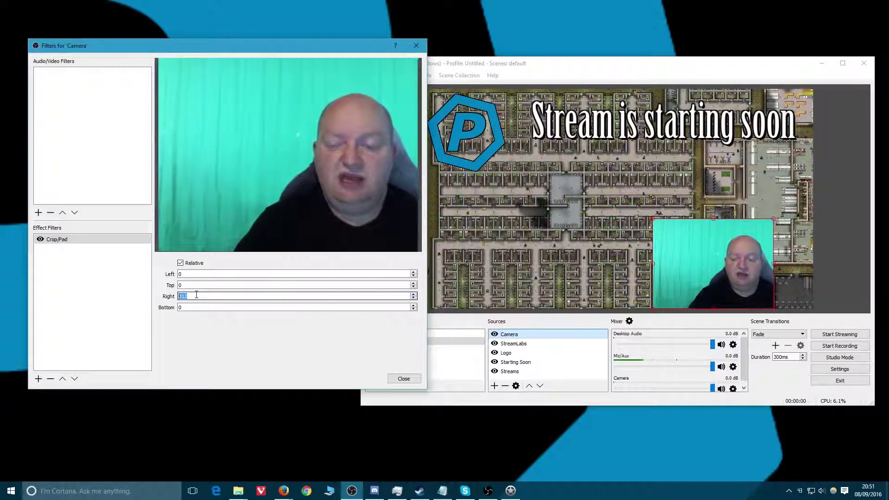
type("0")
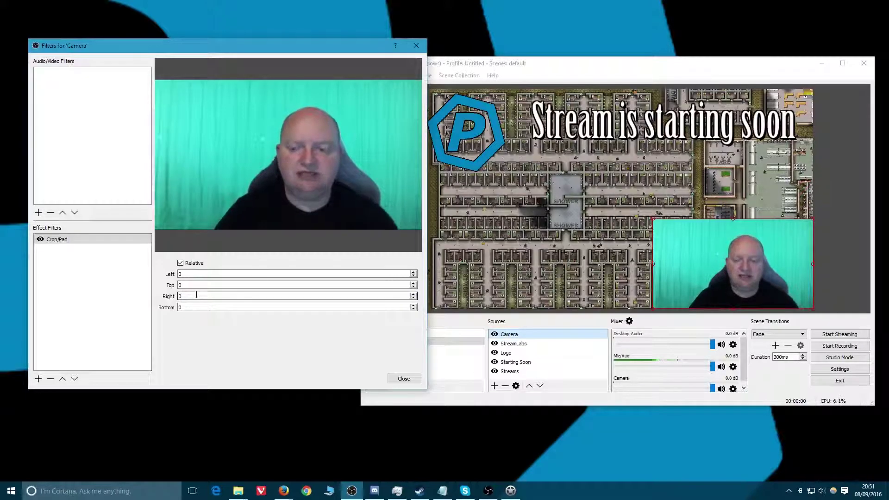
- Increase the Camera source's Right crop gradually from 0 to 110
key("Up")
key("Up")
key("Up")
key("Up")
key("Up")
key("Up")
key("Up")
key("Up")
key("Up")
key("Up")
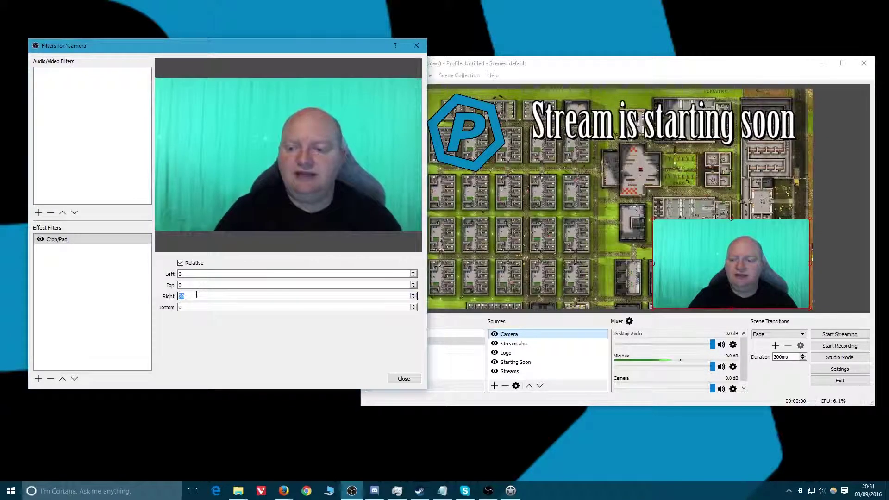
key("Up")
key("Up")
key("Up")
key("Up")
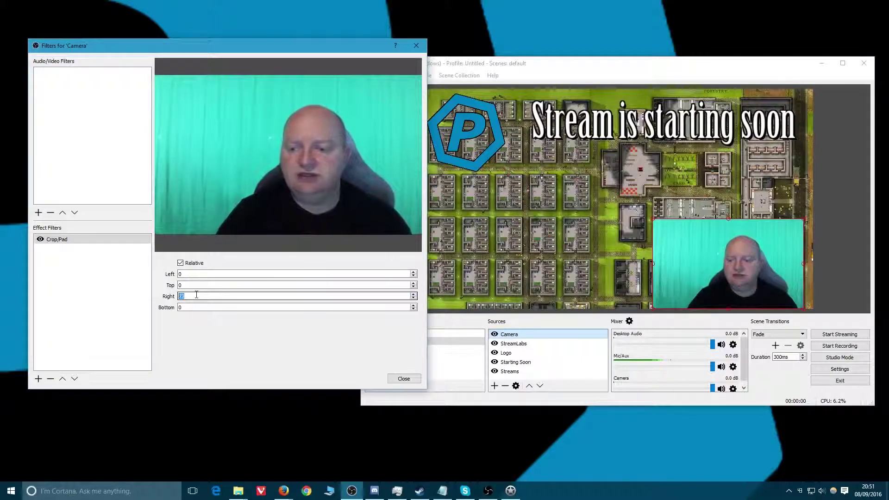
- Set the Top crop of the Camera source's Crop/Pad filter to 100
left_click(194, 275)
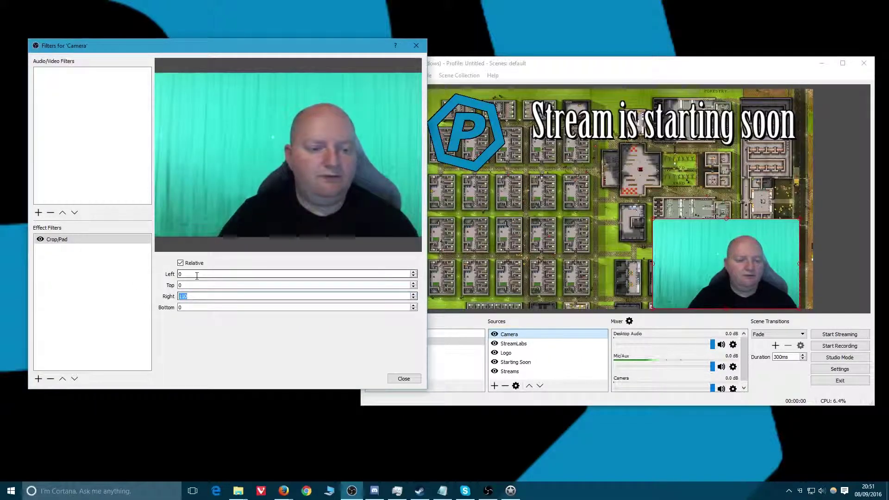
double_click(195, 285)
type("100")
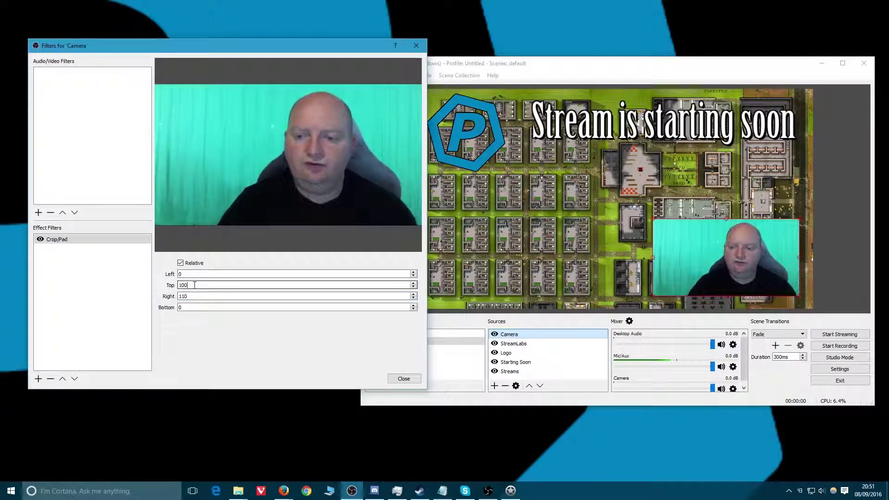
- Try Left crops of 200 and 250 on the Camera source's Crop/Pad filter
double_click(202, 274)
type("200")
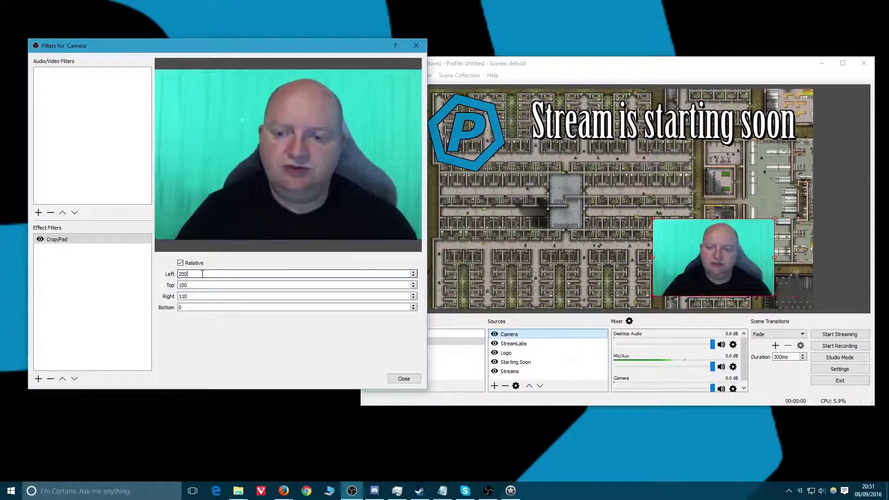
key("BackSpace")
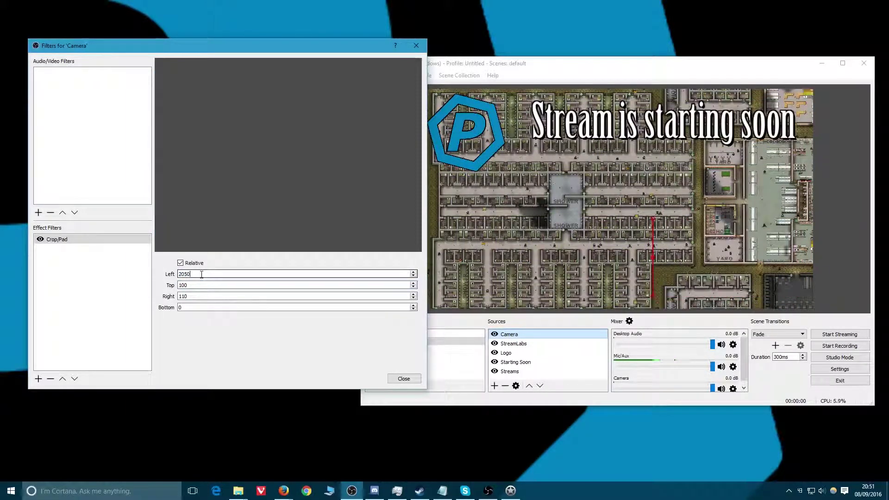
key("BackSpace")
type("50")
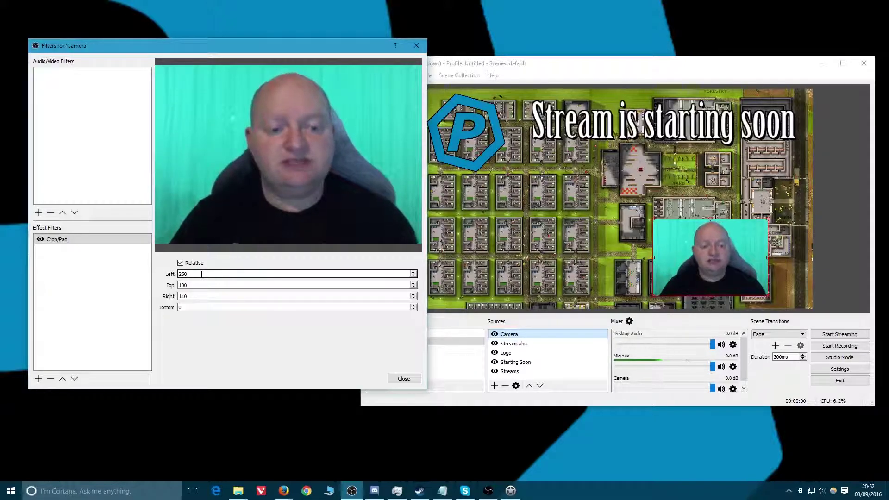
- Reset the Left, Top and Right crops to 0 and remove the Crop/Pad filter from the Camera source
type("0")
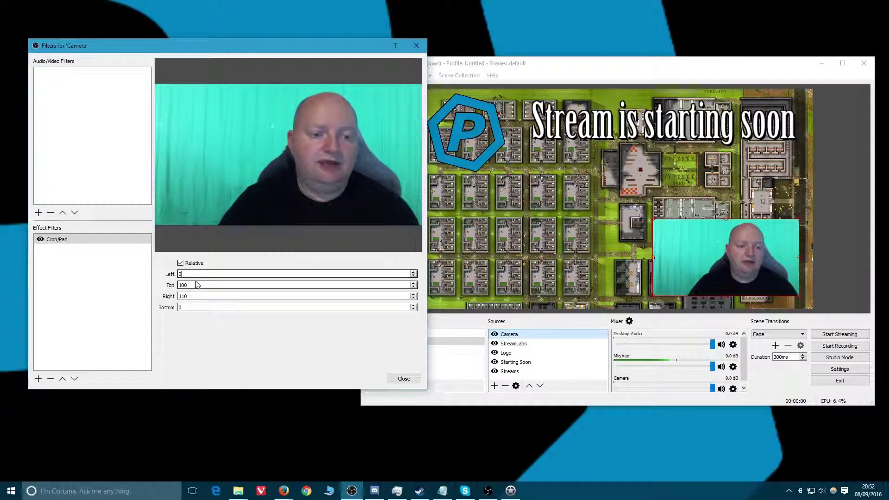
type("0")
key("Tab")
type("0")
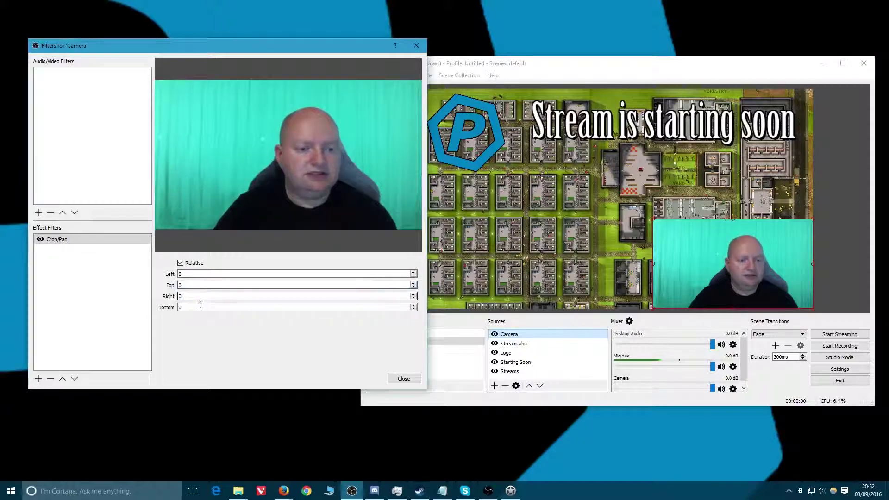
left_click(43, 239)
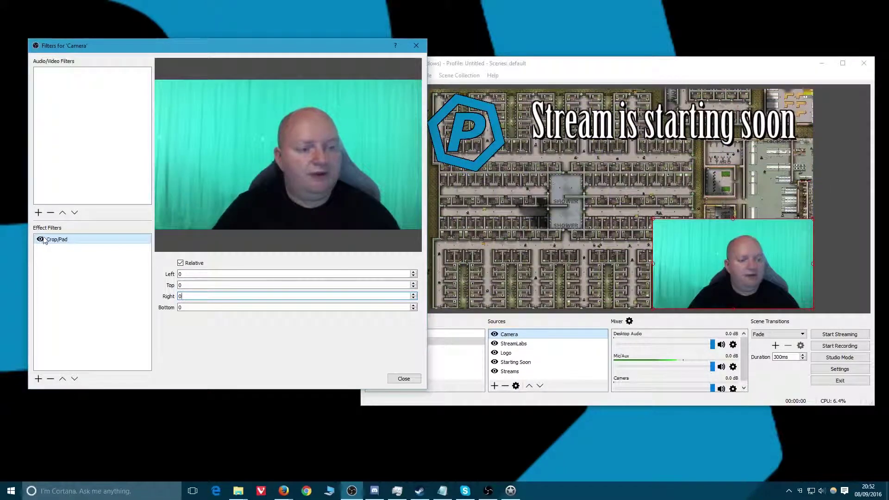
left_click(51, 379)
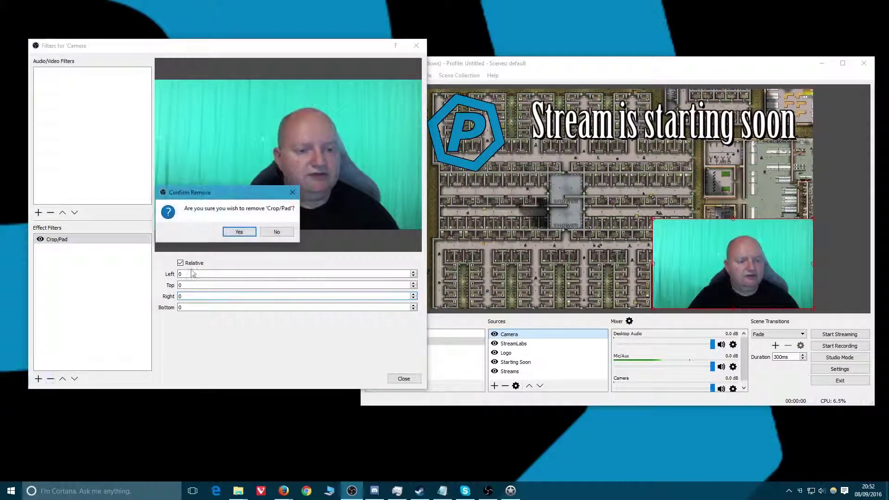
left_click(238, 232)
- Add a Color Correction filter to the Camera source and set its color to red, #ff0000
left_click(39, 380)
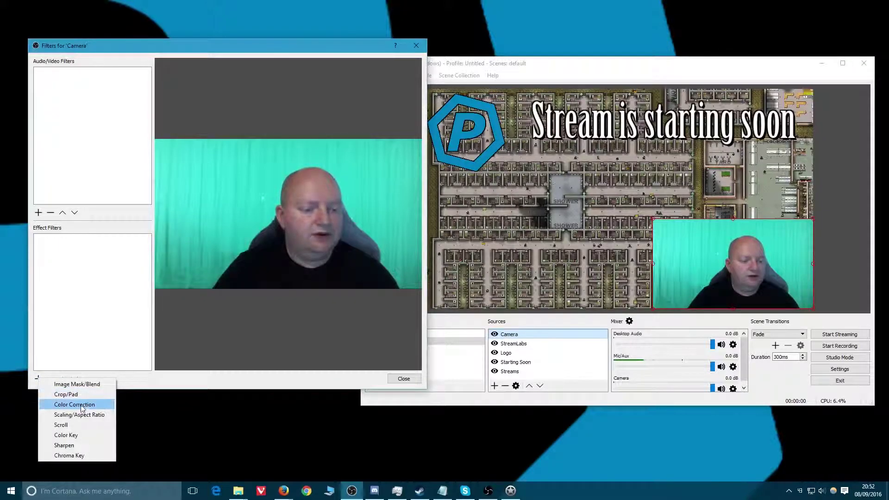
left_click(81, 404)
left_click(209, 234)
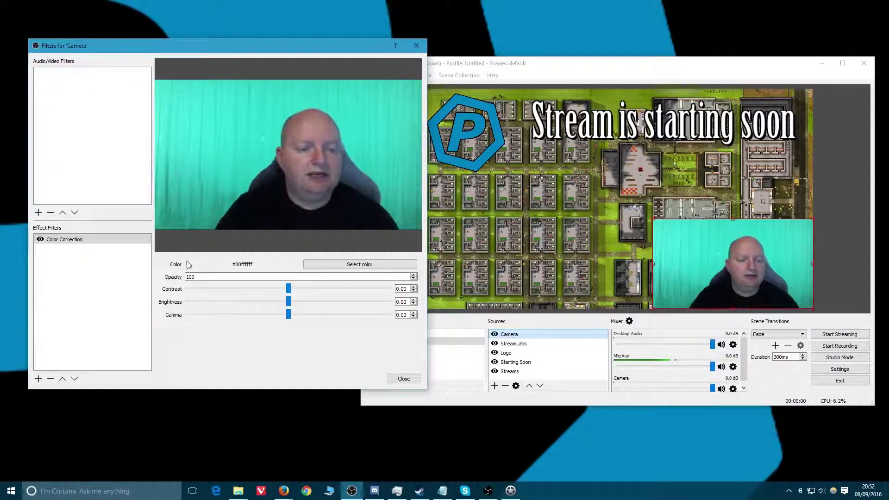
left_click(328, 265)
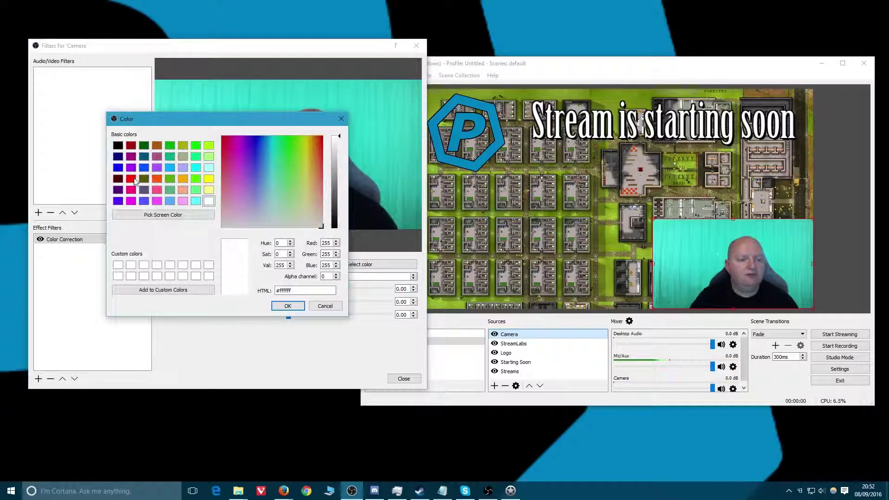
left_click(133, 180)
left_click(287, 306)
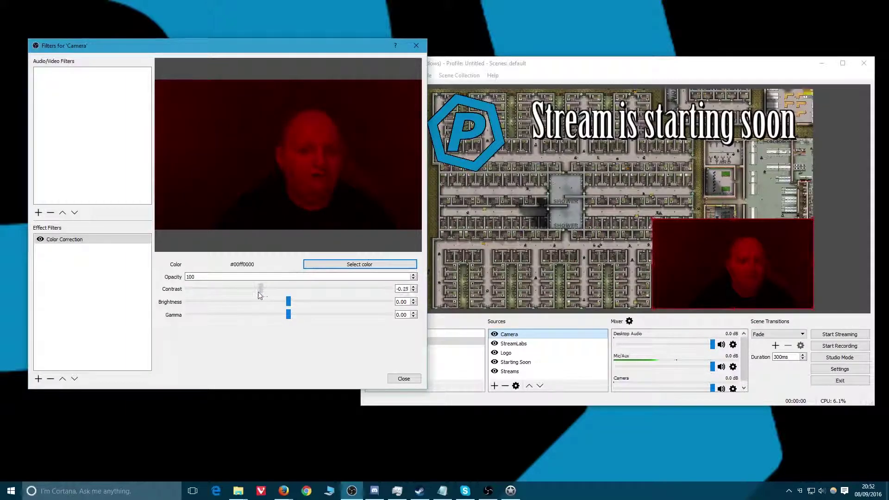
- Set the Color Correction contrast to 0.03, brightness to 0.05 and gamma to 0.02, and lower the opacity
left_click_drag(246, 289, 287, 318)
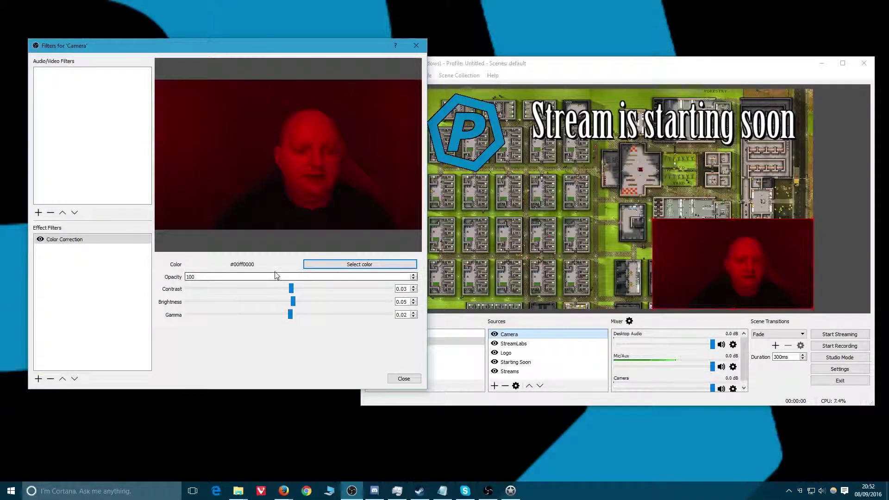
scroll(275, 276, "down", 20)
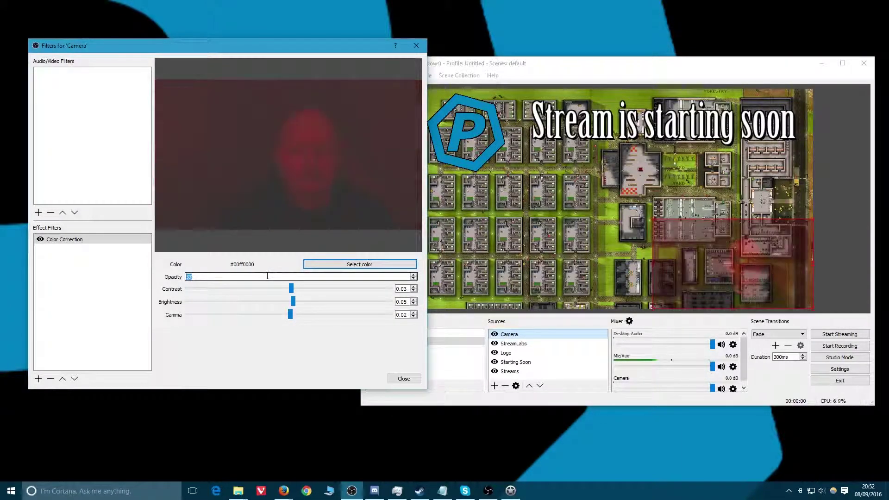
- Return the Color Correction color to white, #ffffff, and raise the opacity first to 50 and finally to 100
left_click(308, 263)
left_click(209, 200)
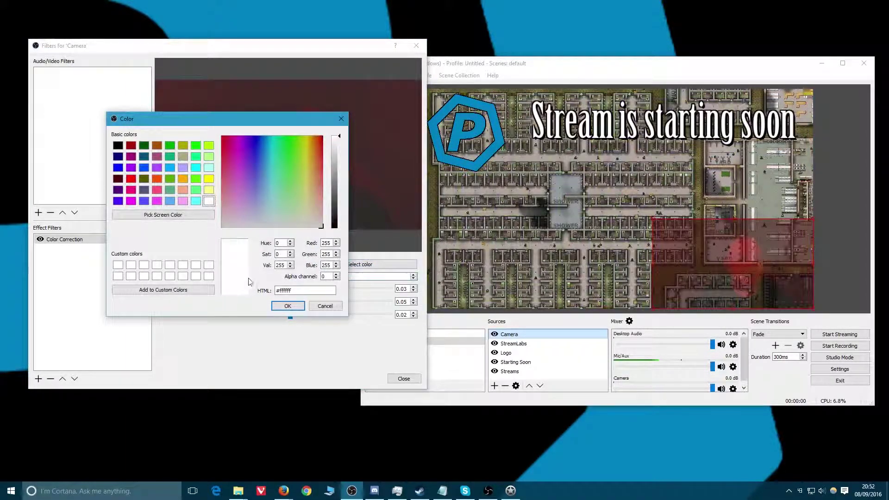
left_click(288, 306)
scroll(300, 276, "up", 12)
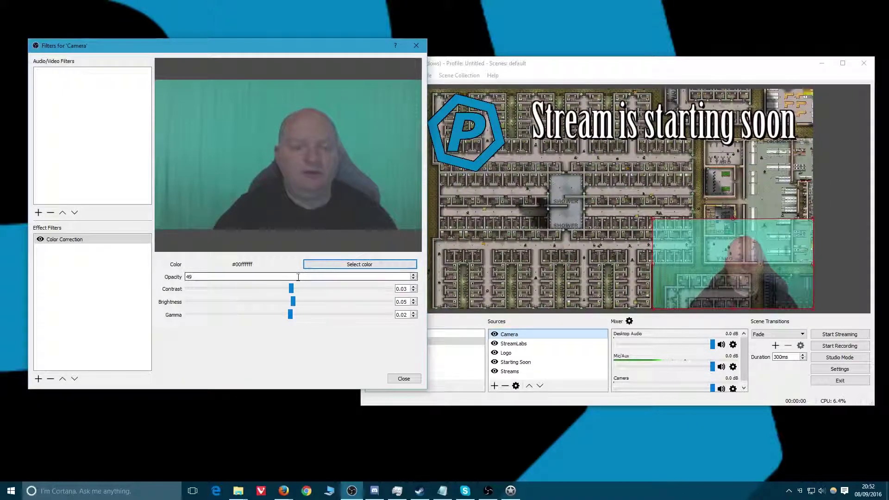
scroll(252, 277, "up", 1)
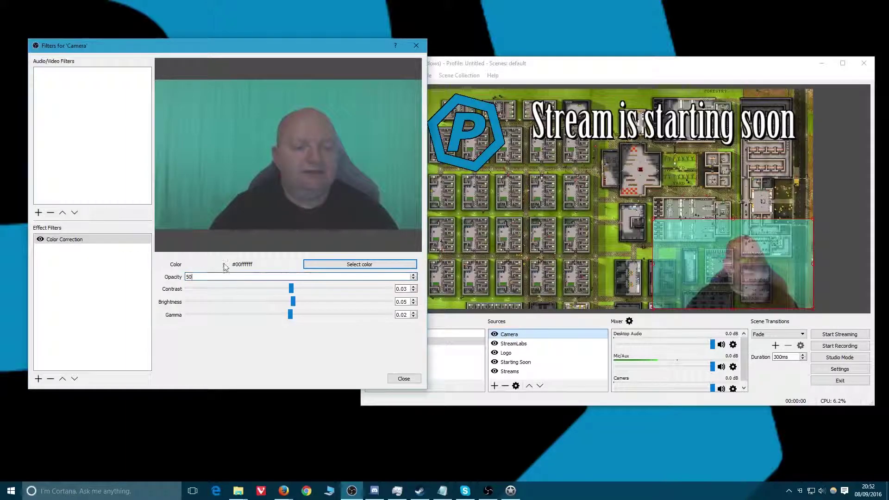
double_click(226, 277)
type("100")
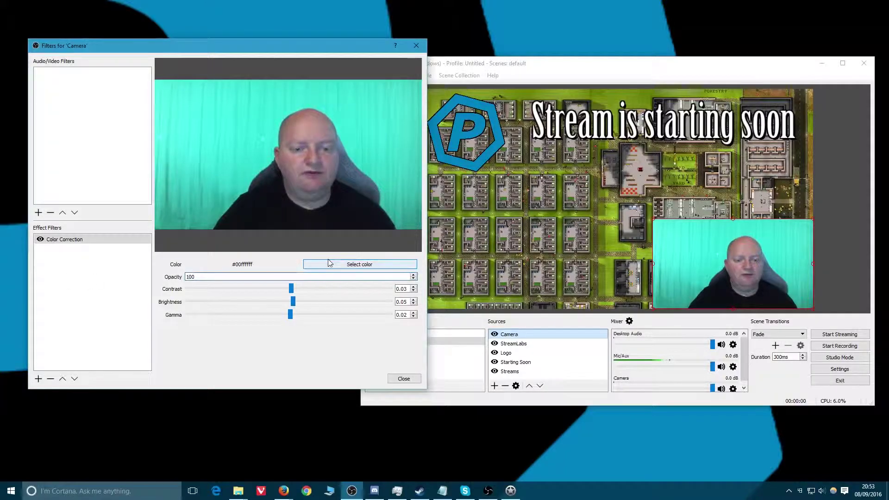
- Set the Color Correction color to light green, #55ff7f, and the opacity to 20
left_click(343, 264)
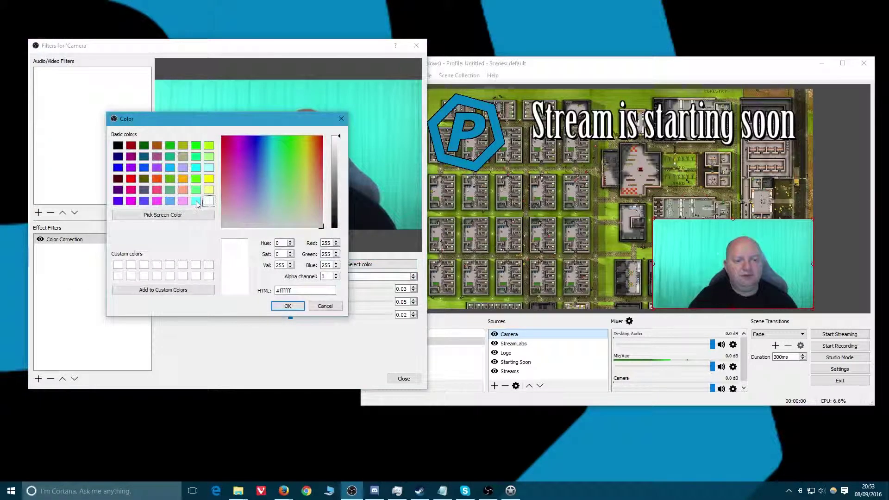
left_click(196, 191)
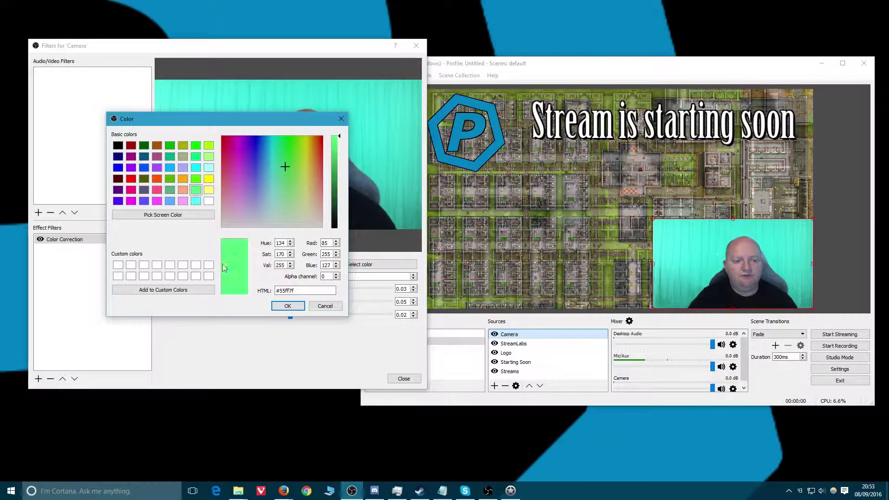
left_click(287, 307)
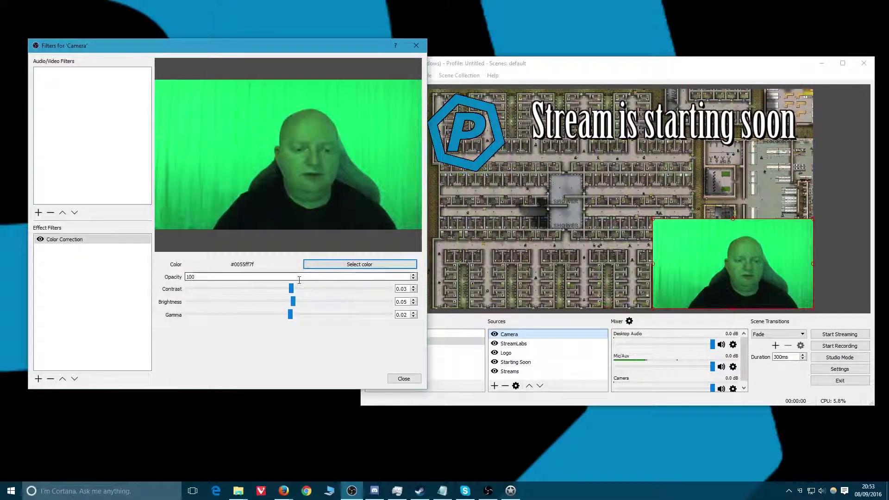
type("20")
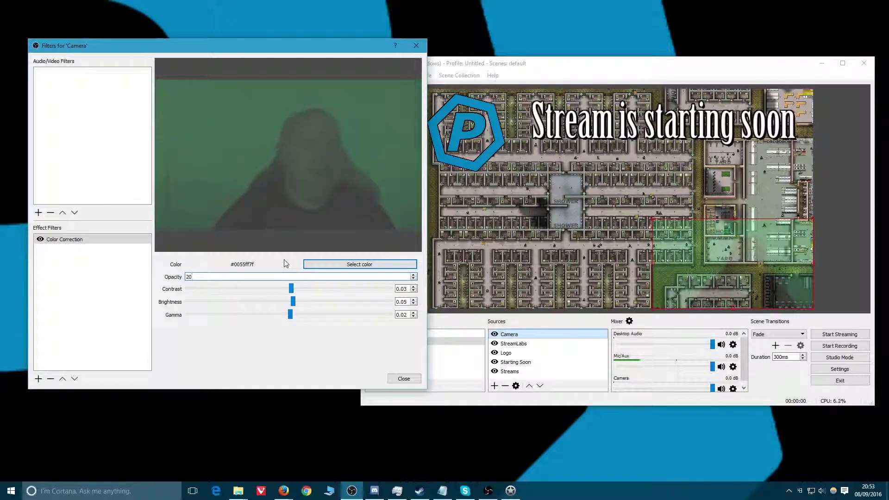
- Add a second Color Correction filter named 0 to the Camera source
left_click(38, 379)
left_click(61, 404)
left_click(206, 234)
key("Return")
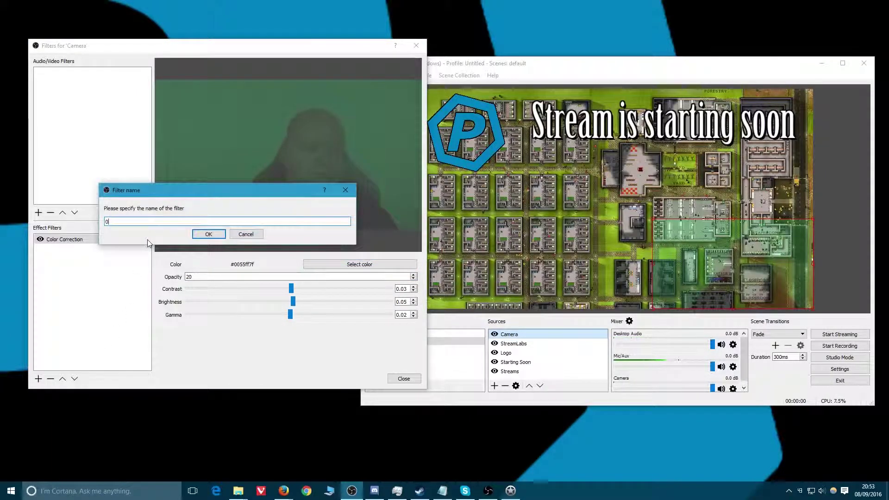
key("Return")
- Keep the color of the filter named 0 white and set its opacity to 50
left_click(329, 262)
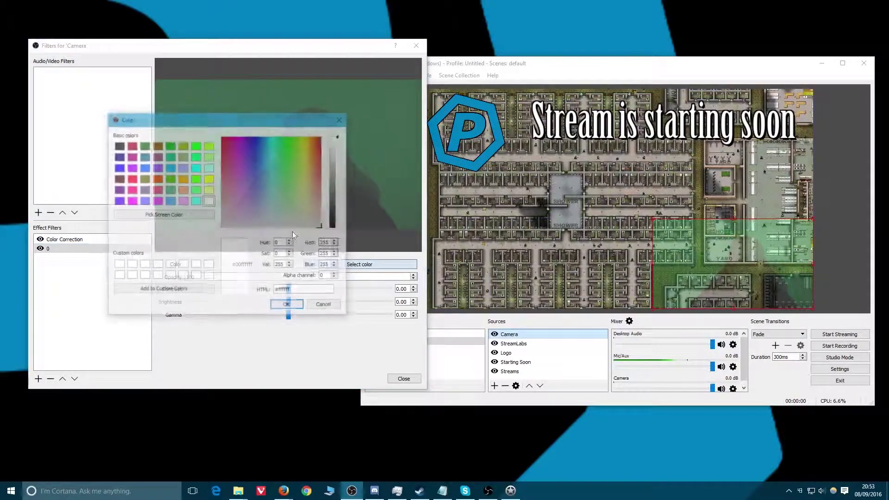
left_click(288, 305)
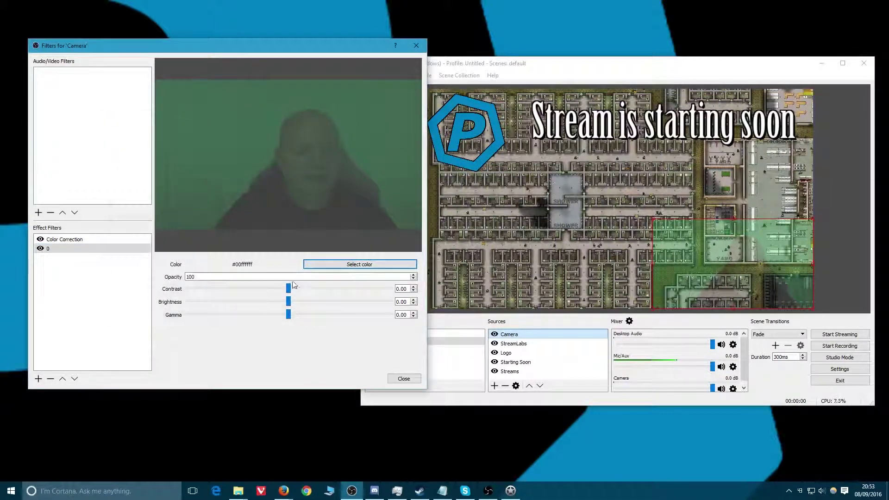
type("50")
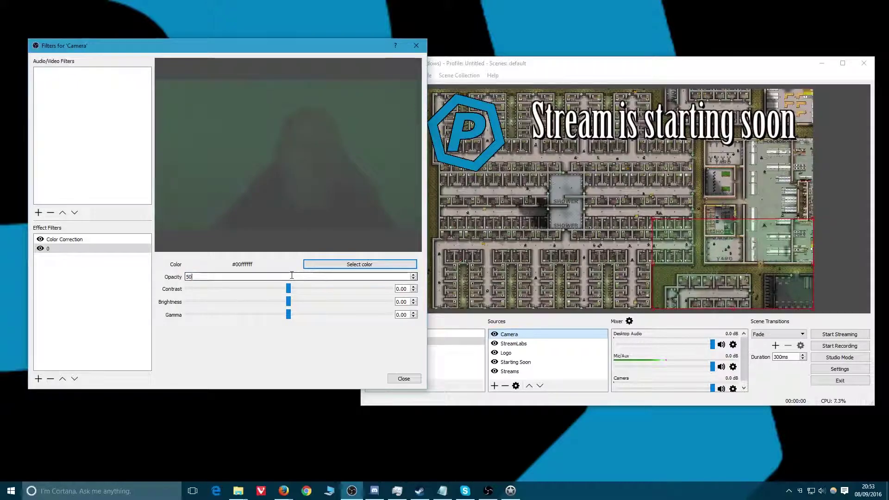
- Move the filter named 0 above Color Correction, and remove both filters from the Camera source
left_click(95, 239)
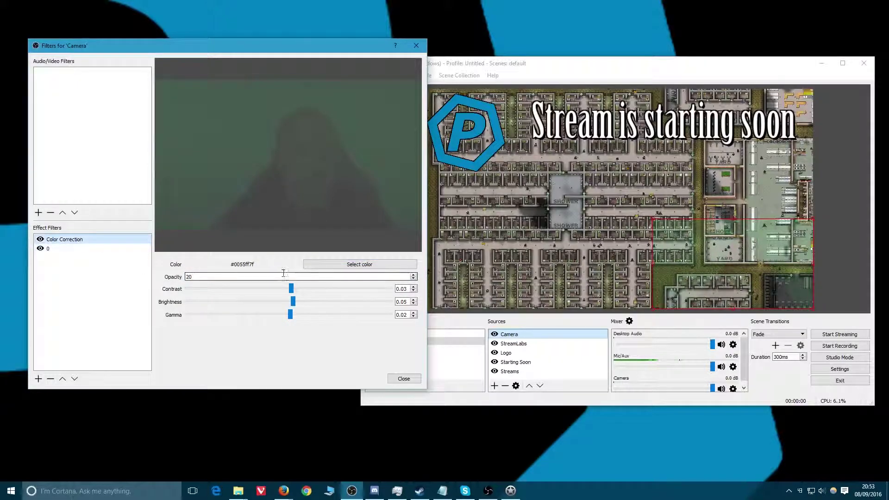
left_click_drag(65, 248, 65, 237)
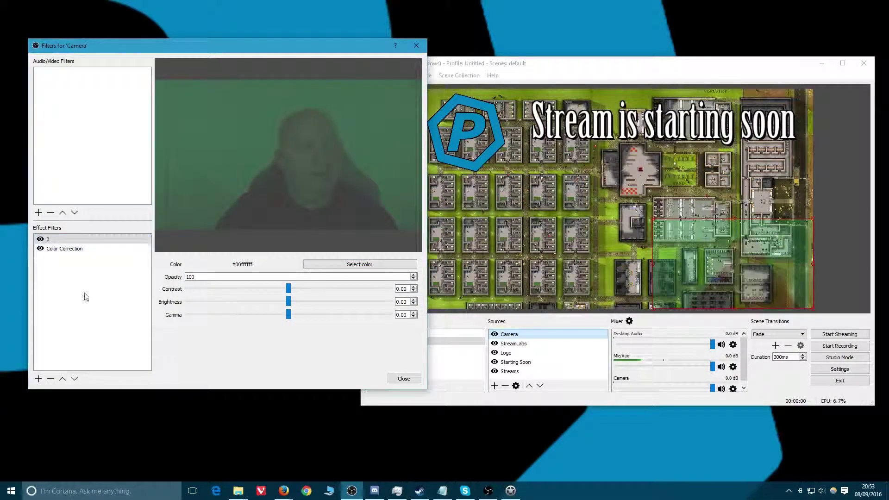
left_click(50, 380)
left_click(223, 233)
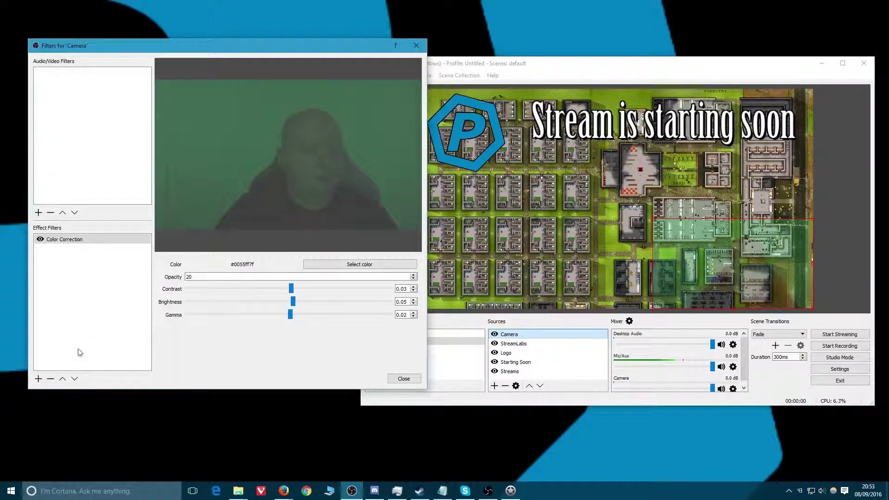
left_click(50, 379)
left_click(245, 232)
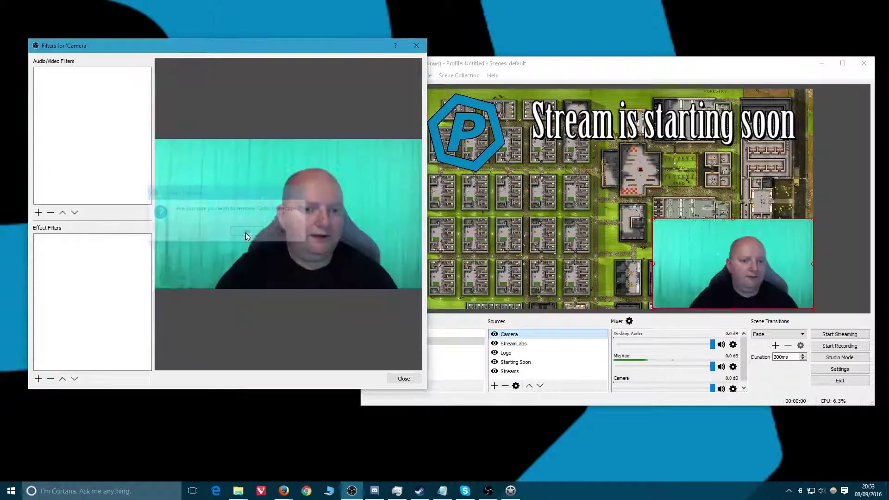
- Add a Scaling/Aspect Ratio filter with its default name to the Camera source
left_click(39, 379)
left_click(78, 417)
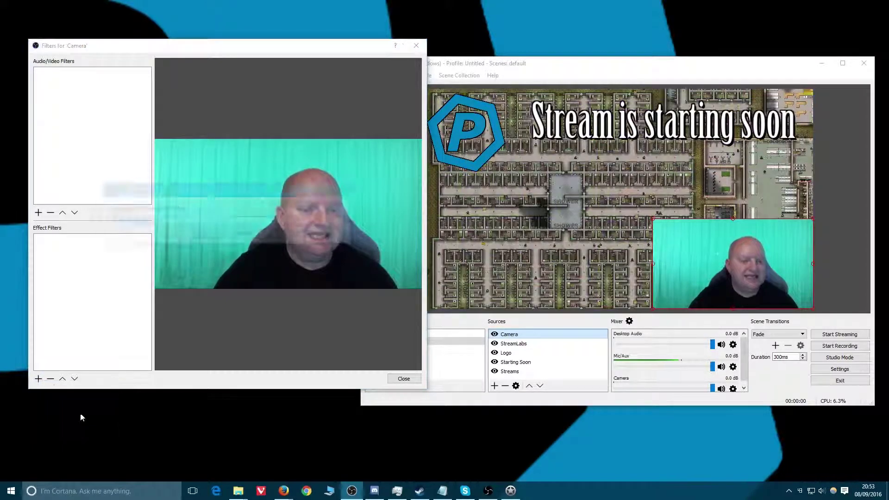
left_click(200, 234)
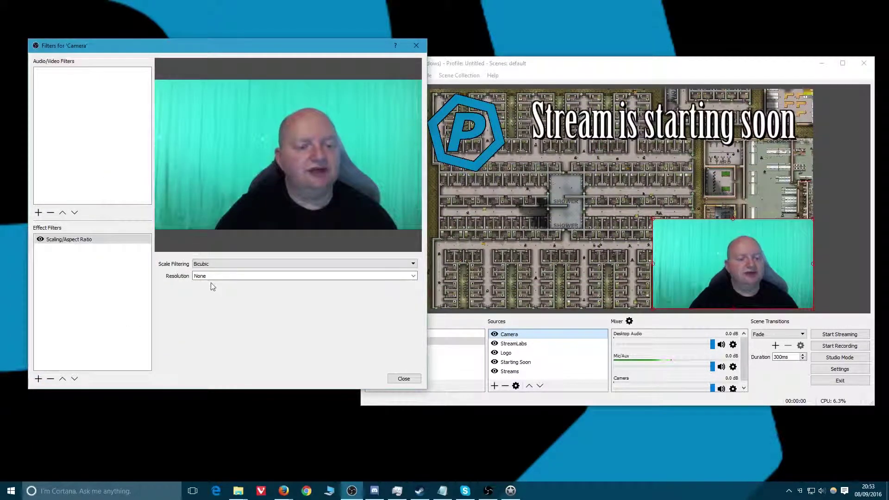
- Review the Scale Filtering options while keeping Bicubic, and set the filter's Resolution to 4:3
left_click(233, 264)
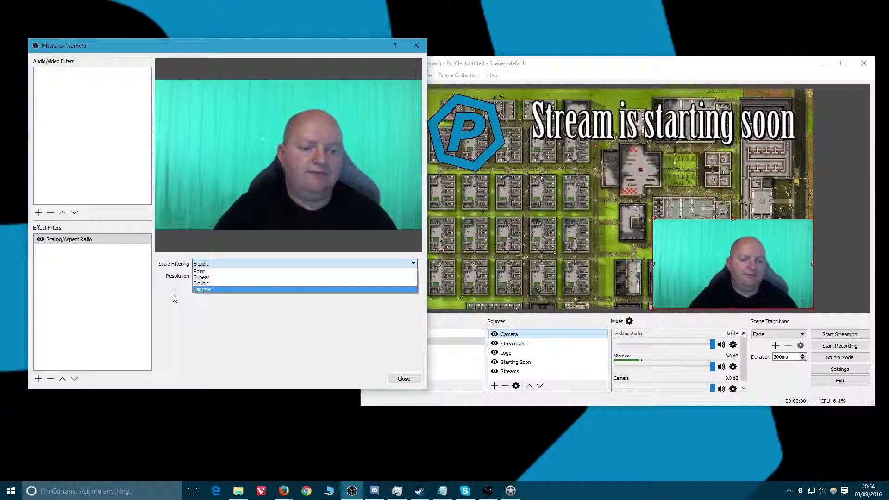
left_click(247, 313)
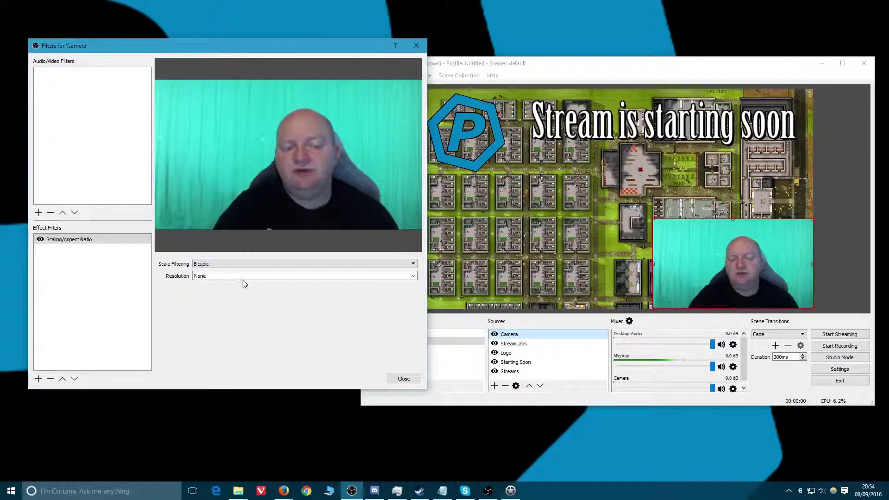
left_click(405, 277)
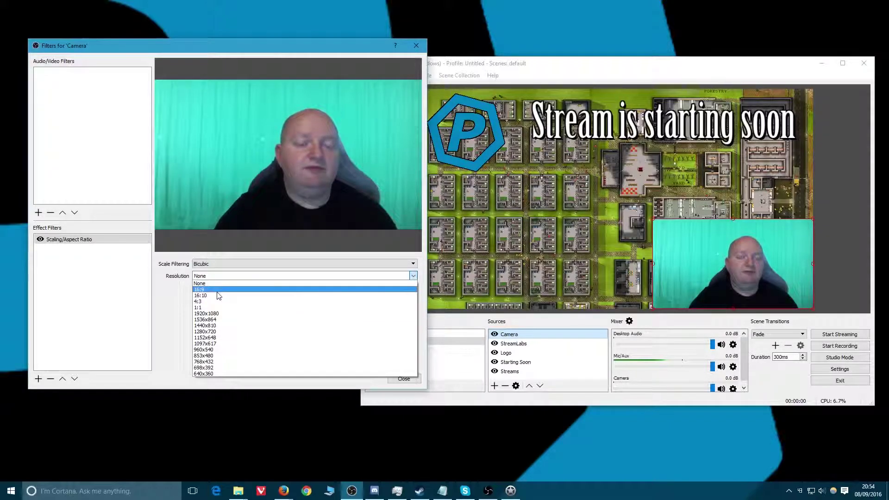
left_click(210, 301)
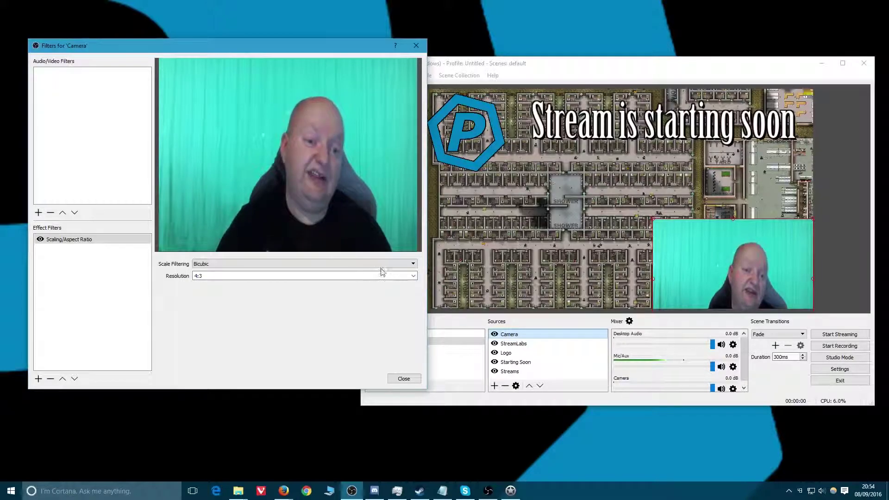
- Try 16:10 as the Scaling/Aspect Ratio filter's Resolution, and switch it to 16:9
left_click(414, 277)
left_click(284, 295)
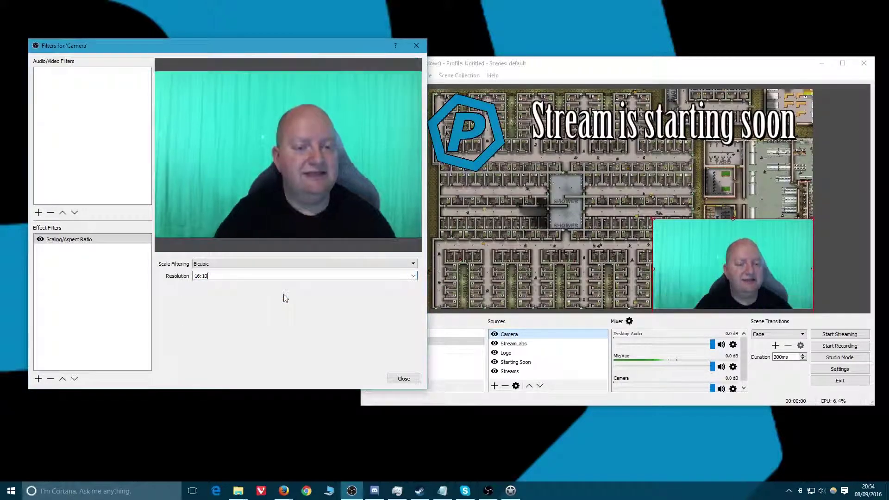
scroll(383, 275, "up", 1)
scroll(383, 275, "down", 1)
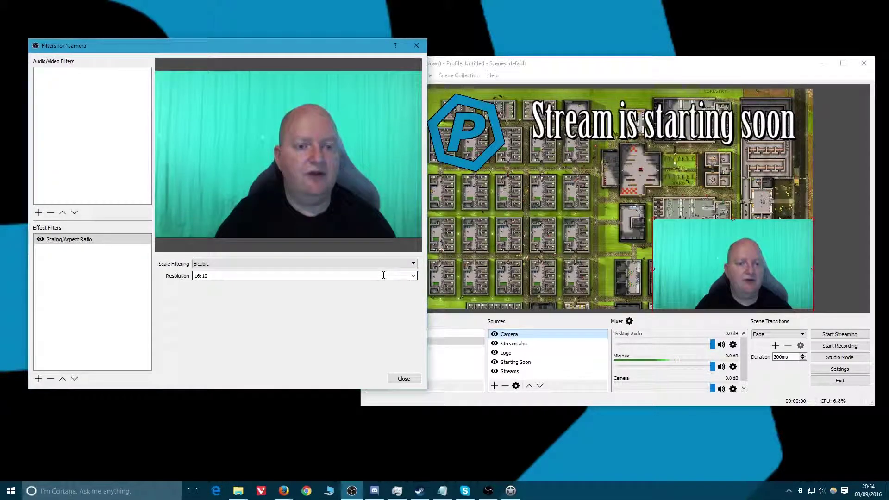
scroll(384, 275, "up", 1)
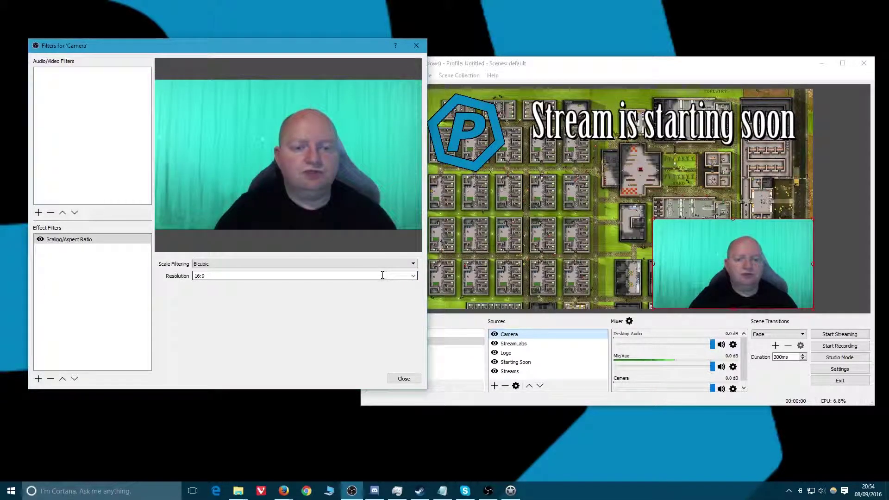
- Set the Scaling/Aspect Ratio filter's Resolution to 1920x1080, and reduce it to 640x360
left_click(413, 277)
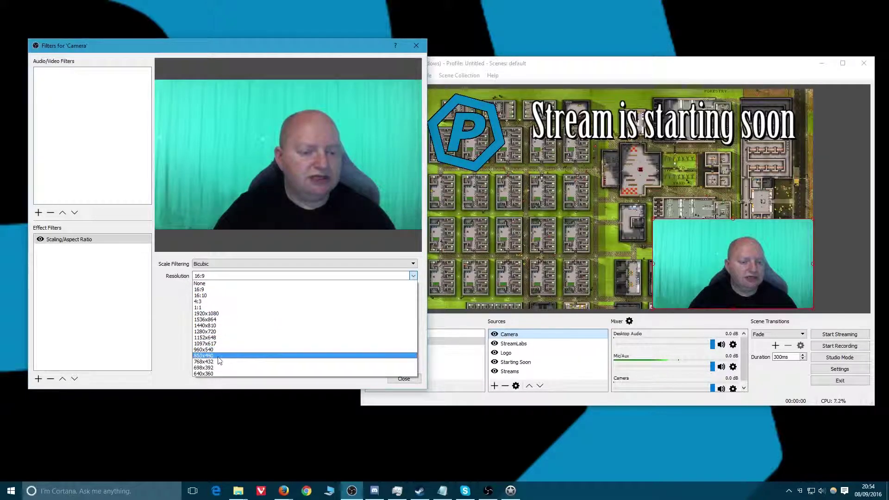
left_click(215, 314)
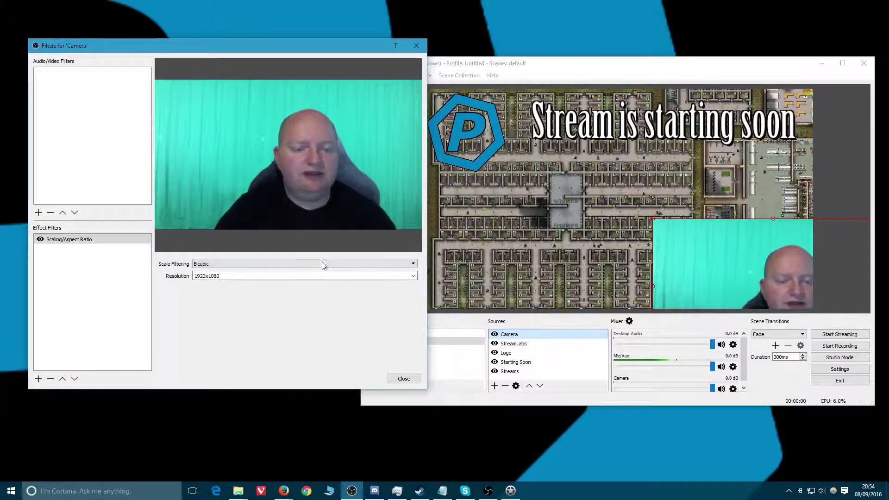
left_click(413, 276)
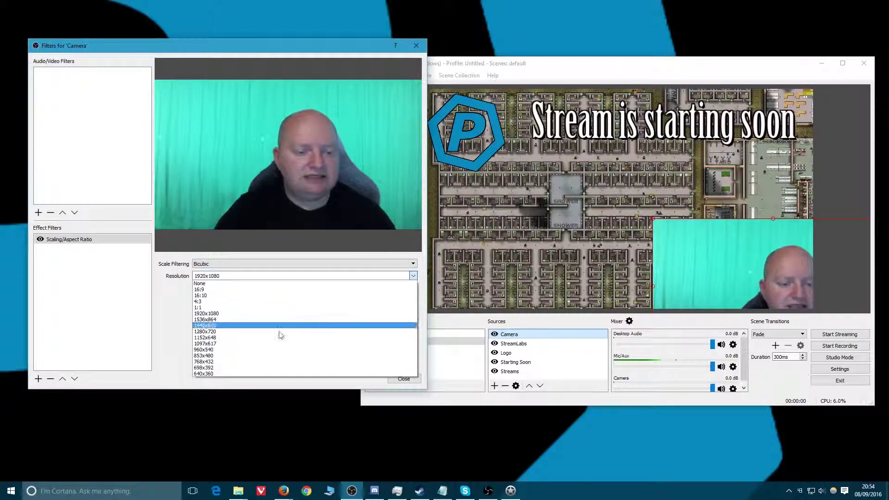
left_click(212, 372)
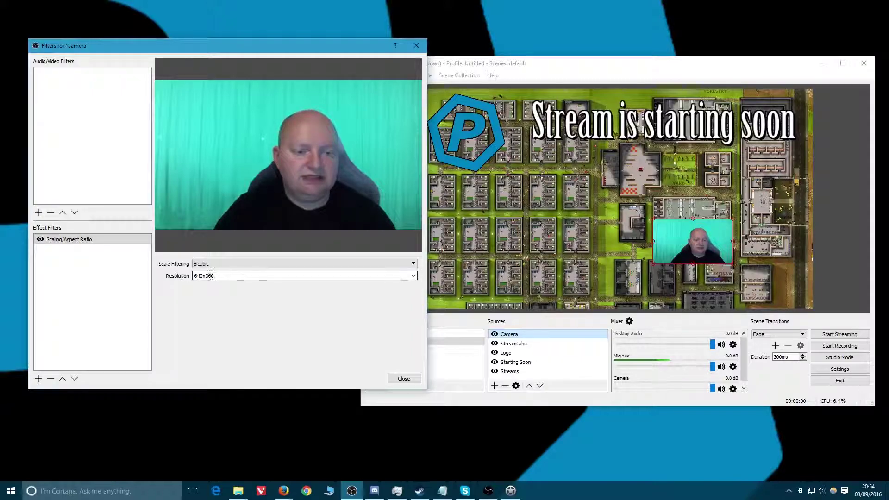
- Enter a custom Resolution of 640x500, and remove the Scaling/Aspect Ratio filter from the Camera source
type("500")
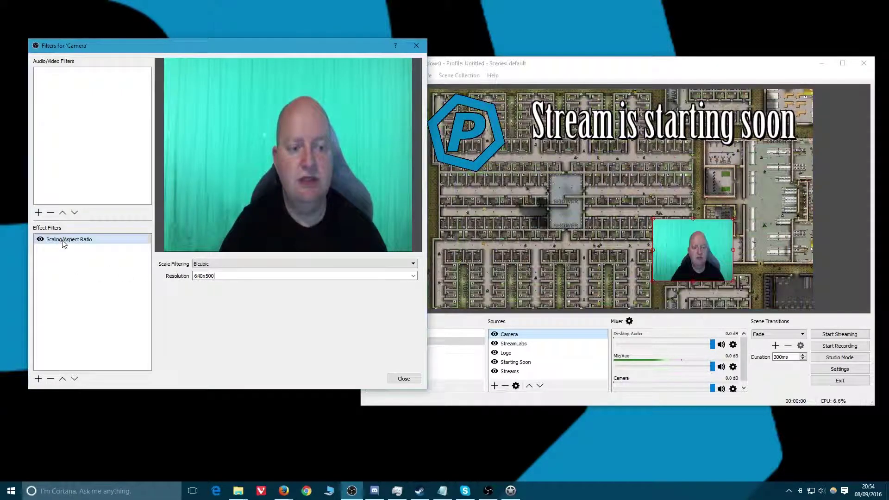
left_click(50, 380)
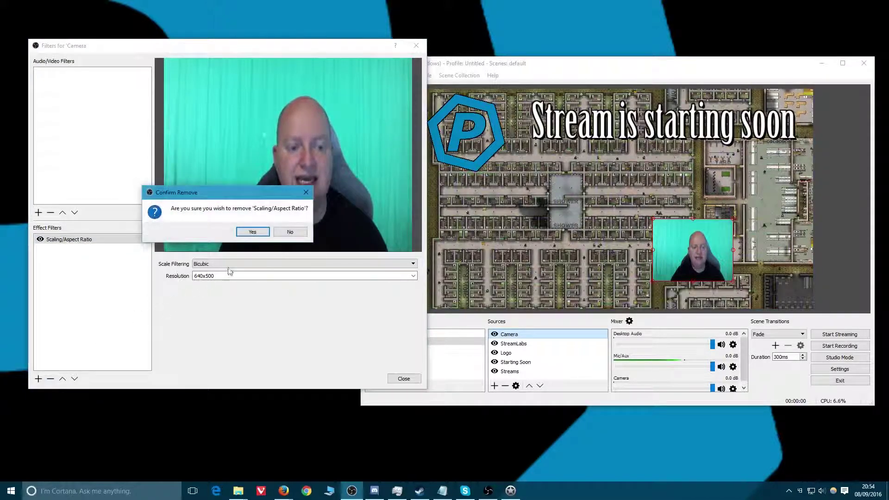
left_click(253, 232)
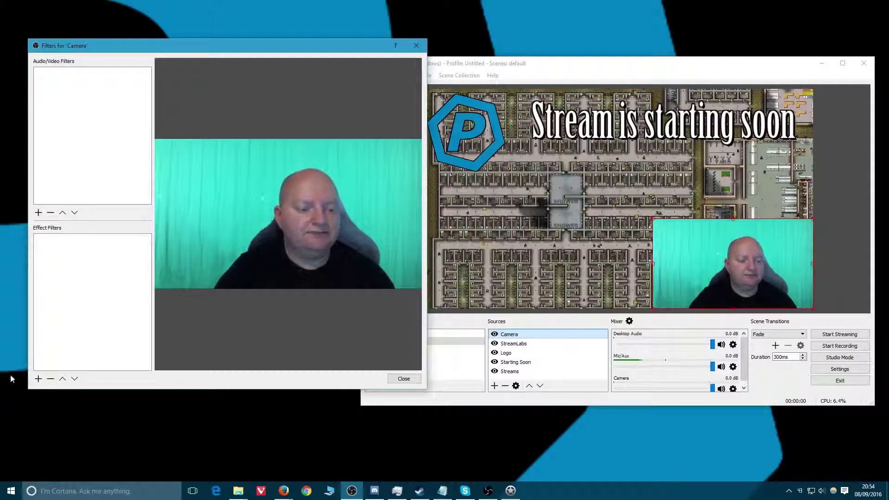
left_click(39, 380)
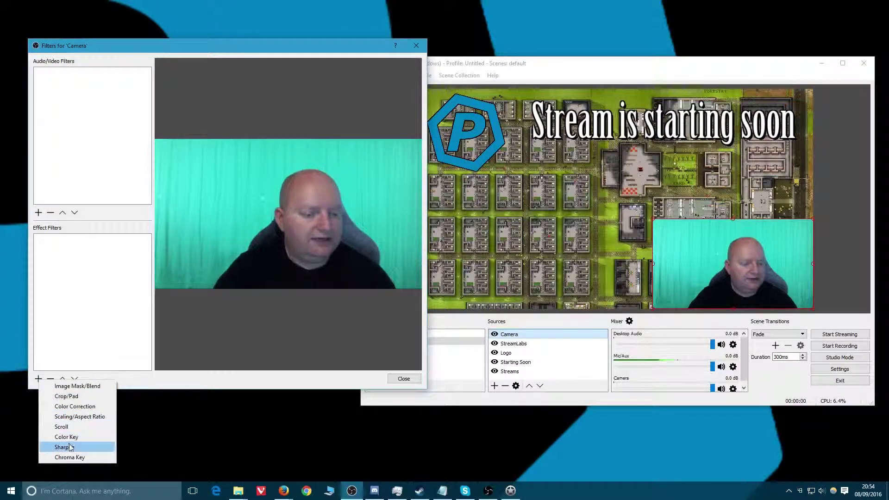
left_click(73, 437)
left_click(246, 235)
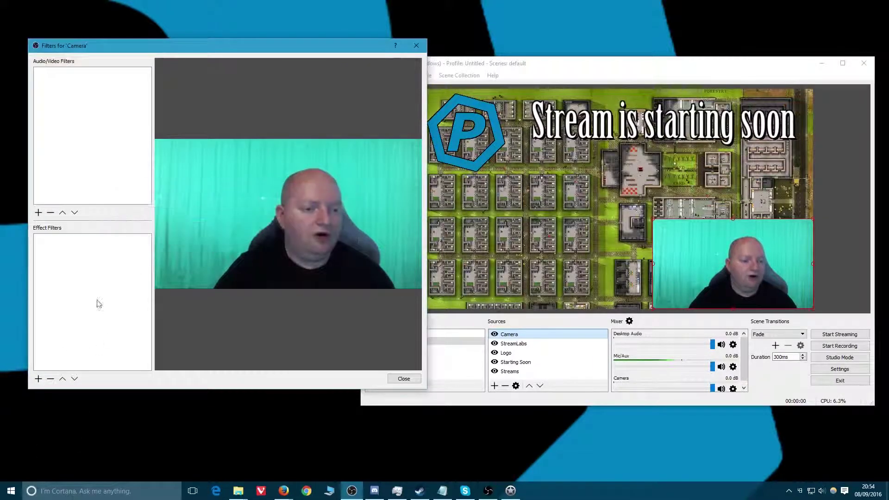
- Add a Color Key filter with its default name to the Camera source
left_click(39, 380)
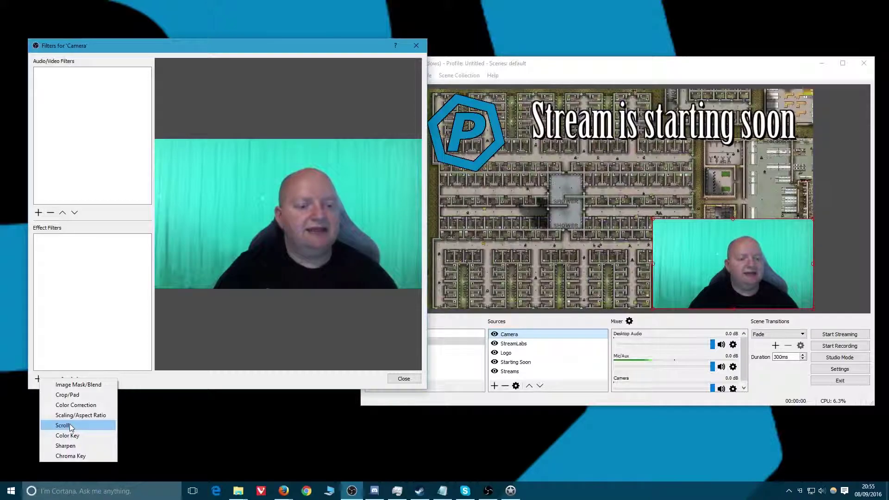
left_click(68, 435)
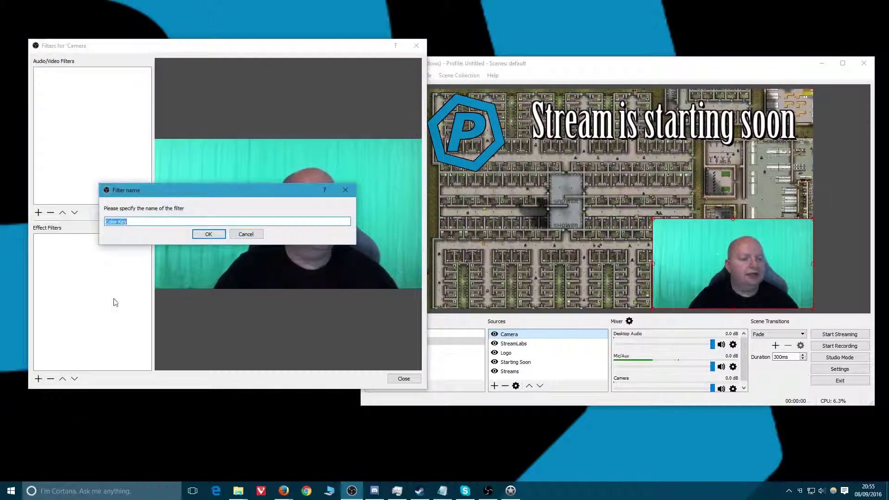
left_click(209, 234)
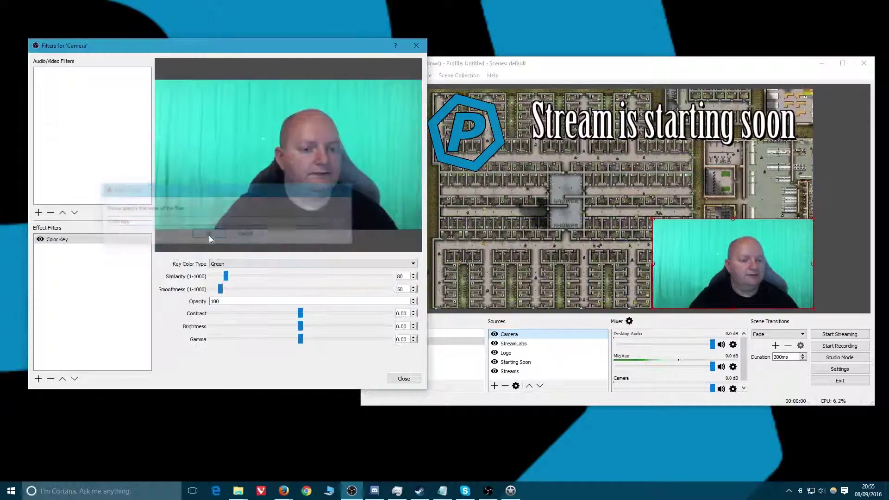
- Try Blue among the Color Key filter's Key Color Type options, and settle on Custom Color
left_click(242, 265)
left_click(234, 298)
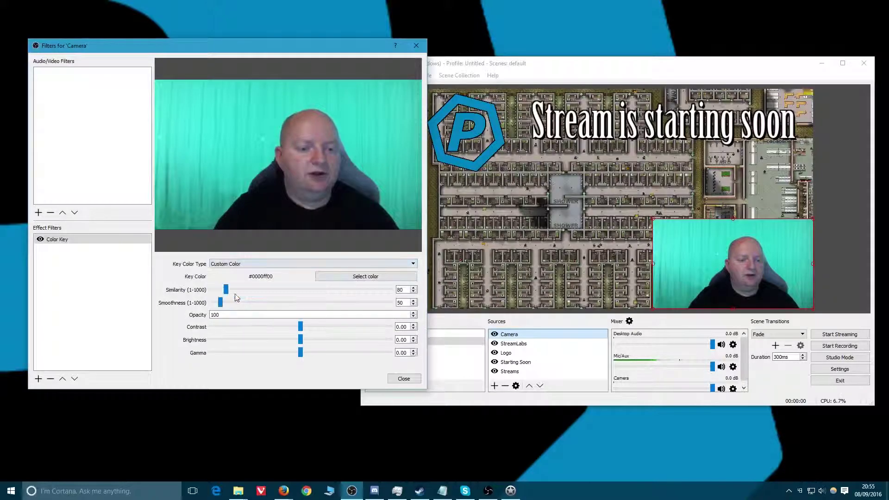
left_click(272, 264)
left_click(272, 279)
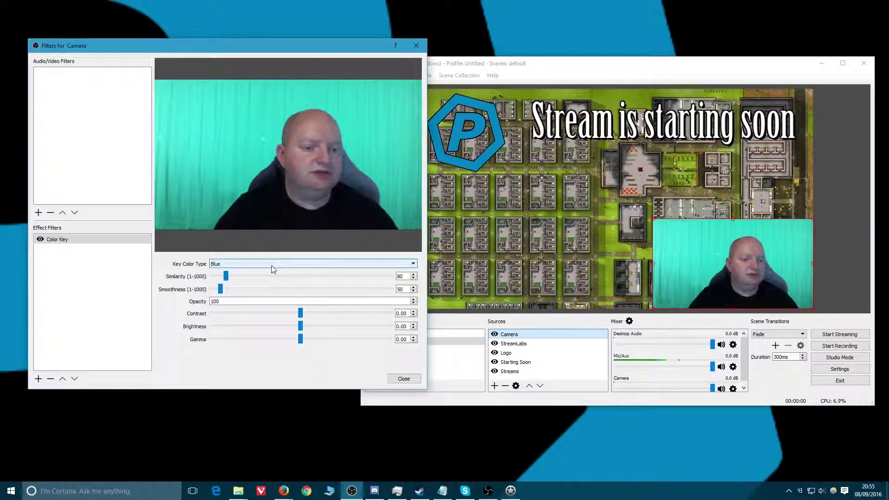
scroll(272, 269, "down", 3)
- Set the custom key color to the near-black #090709 sampled from the screen
left_click(366, 276)
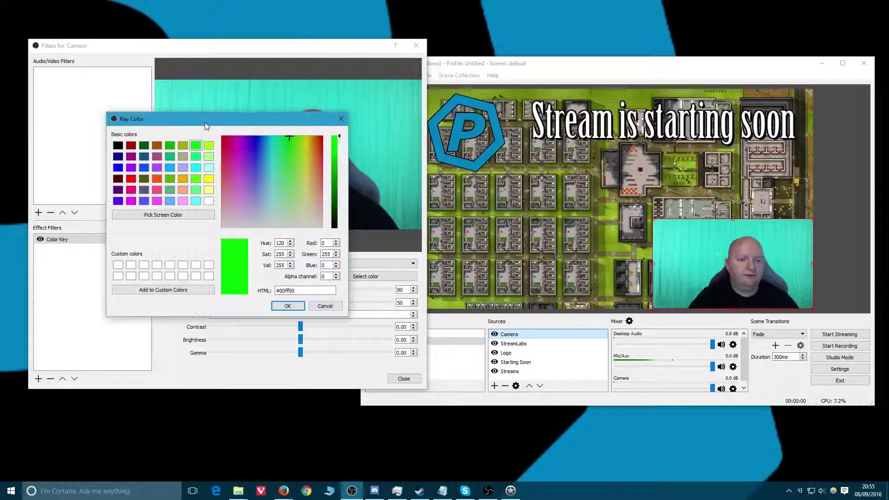
left_click_drag(207, 126, 536, 206)
left_click(493, 294)
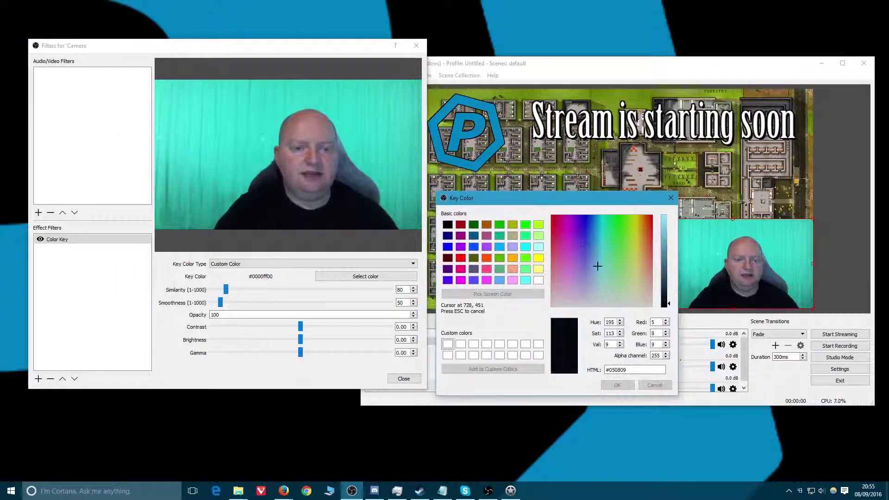
left_click(349, 215)
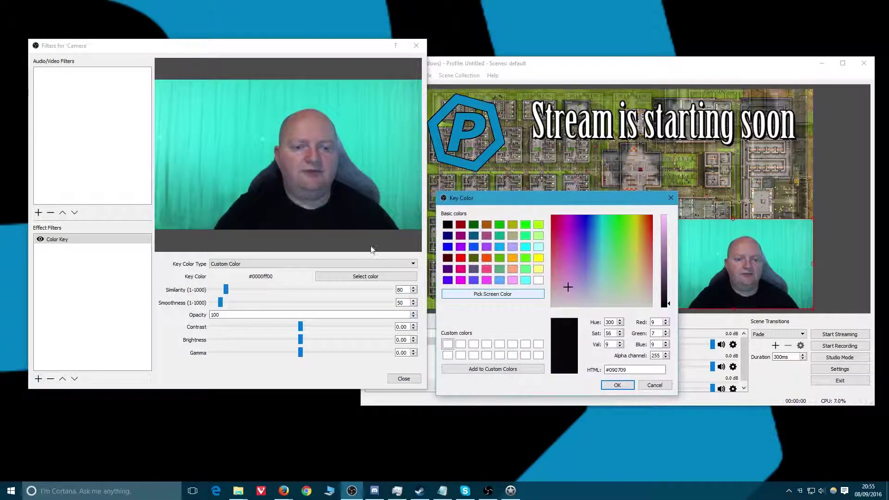
left_click(617, 386)
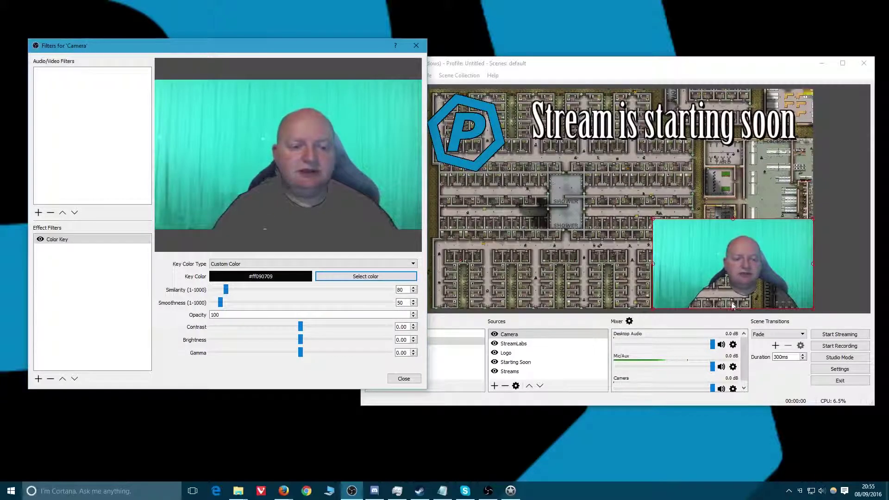
- Change the custom key color to the teal #25bbb3 sampled from the backdrop in the camera preview
left_click(363, 277)
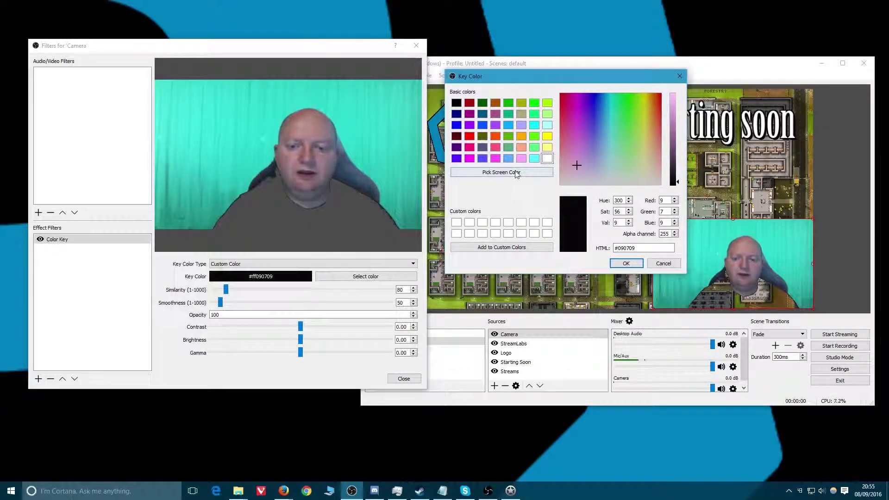
left_click(517, 174)
left_click(246, 195)
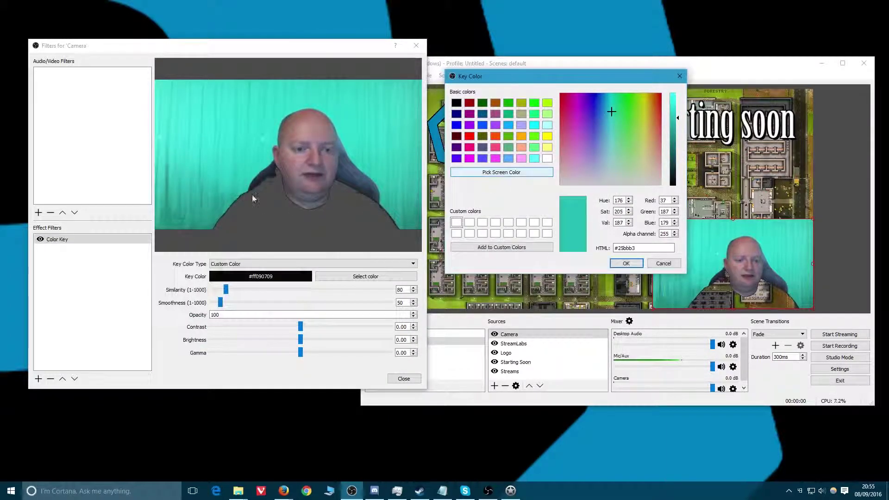
left_click(628, 262)
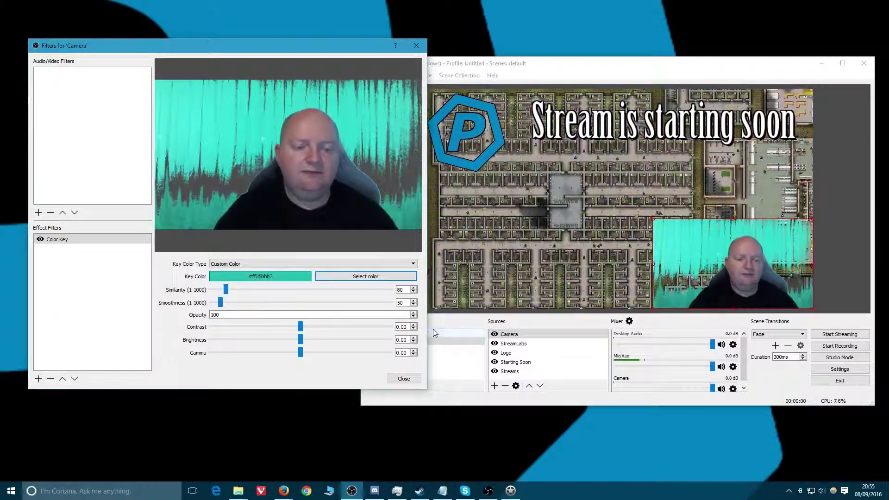
left_click(38, 381)
left_click(92, 301)
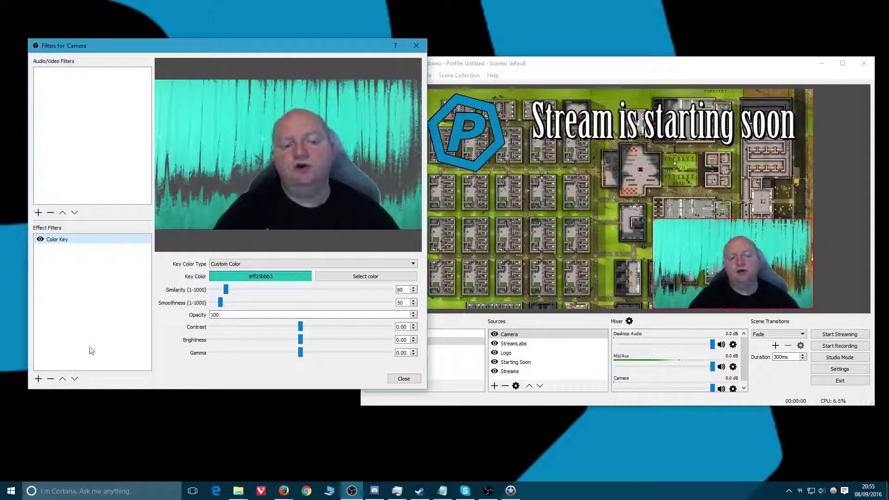
- Switch the Key Color Type to Blue and Magenta, and remove the Color Key filter from the Camera source
scroll(242, 264, "up", 2)
scroll(241, 267, "down", 1)
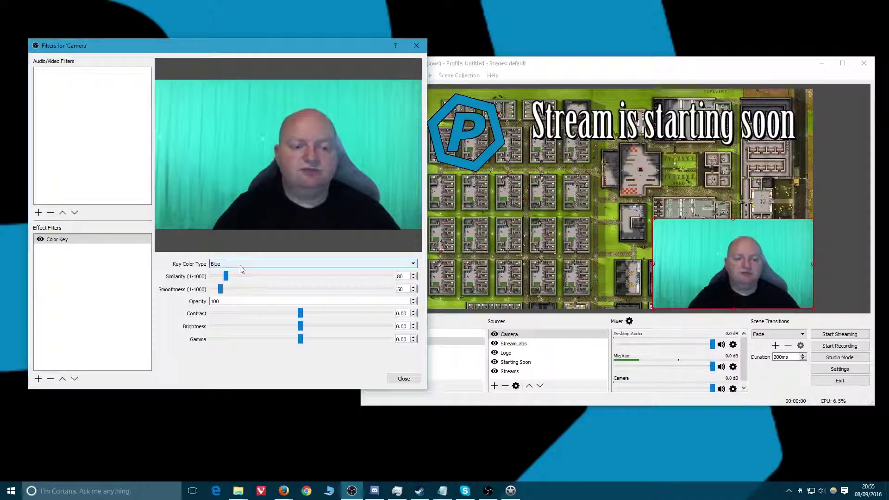
left_click(50, 378)
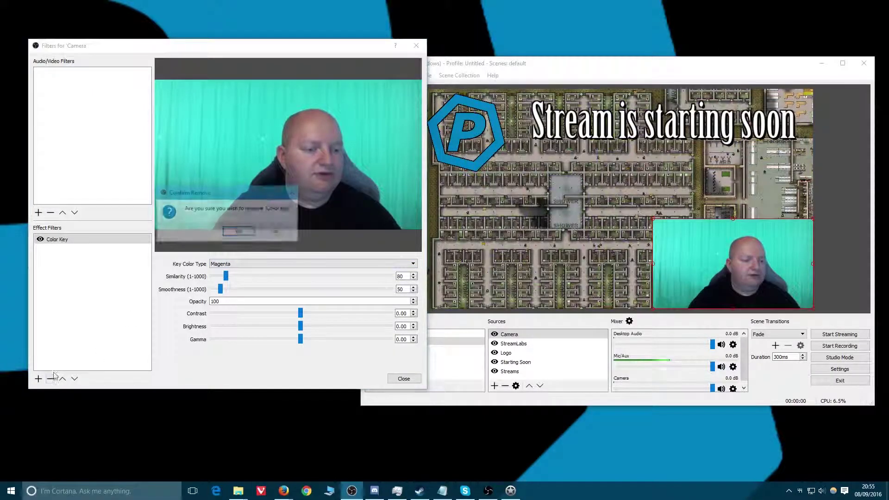
left_click(237, 231)
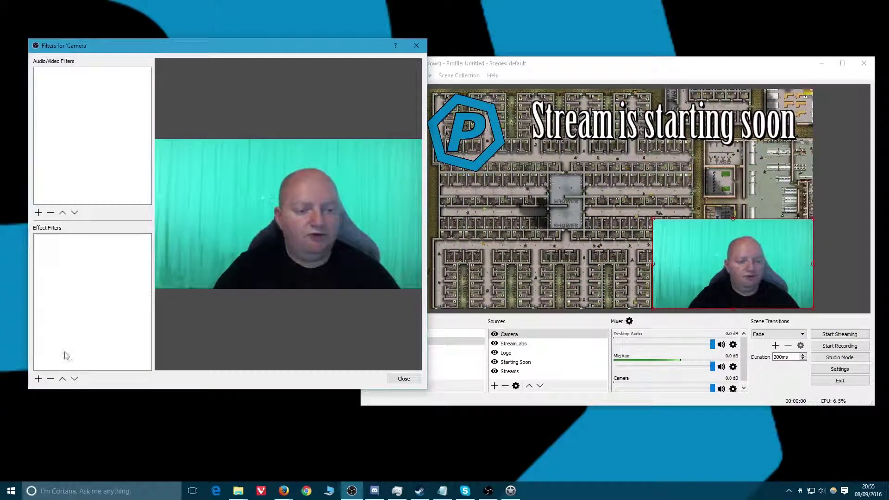
- Add a Sharpen filter with its default name to the Camera source
left_click(38, 379)
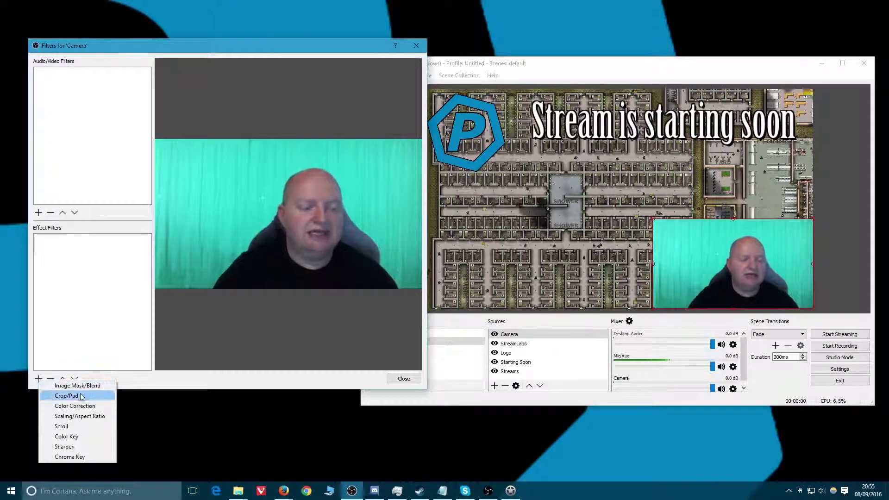
left_click(65, 447)
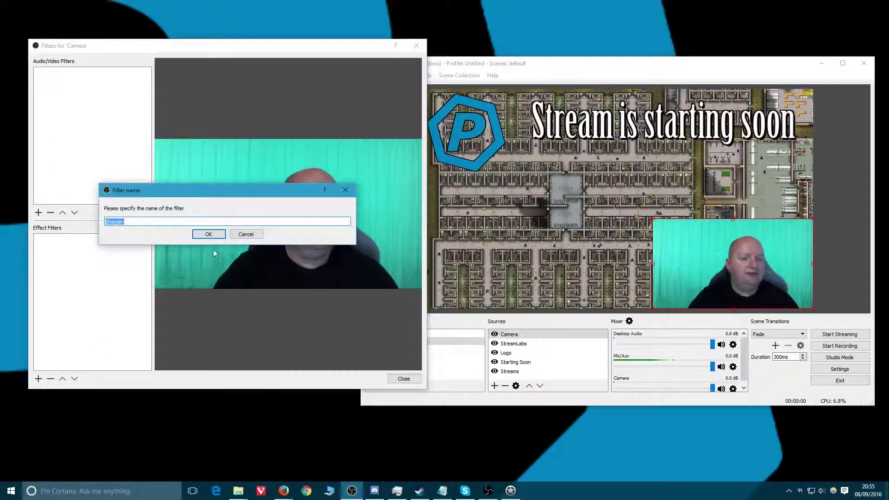
left_click(207, 234)
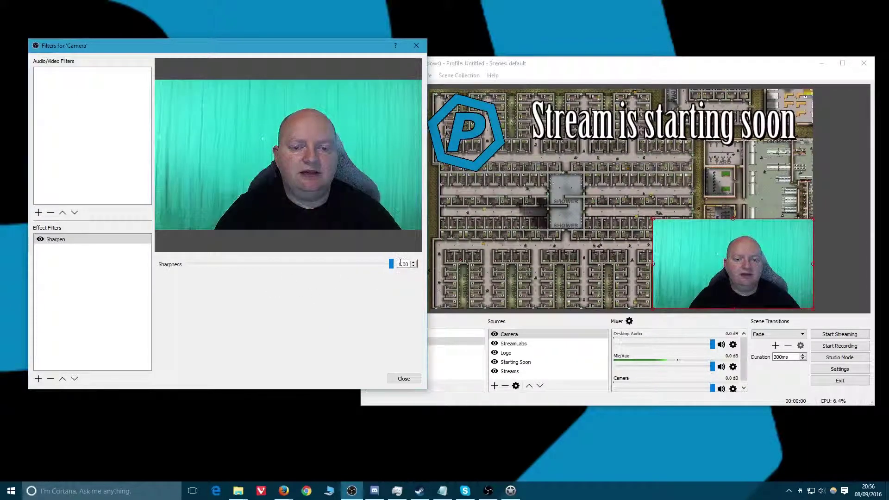
- Vary the Sharpen filter's sharpness between 0.00 and 1.00 to compare its effect on the camera image
left_click_drag(391, 265, 184, 275)
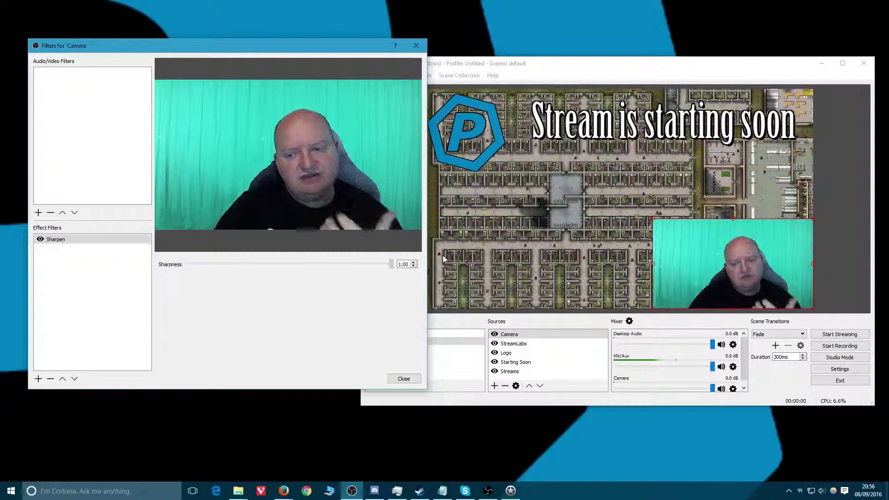
left_click_drag(392, 264, 212, 264)
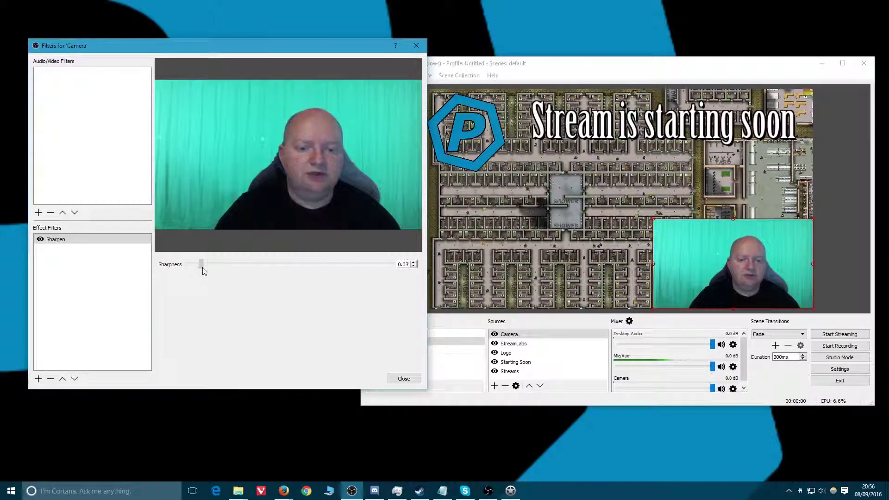
left_click_drag(216, 266, 367, 262)
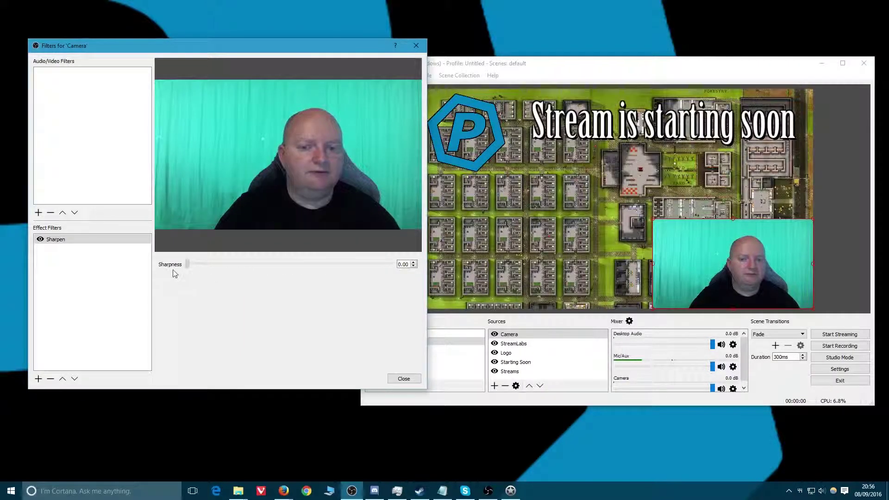
- Remove the Sharpen filter from the Camera source and add a Chroma Key filter with its default name
left_click(50, 379)
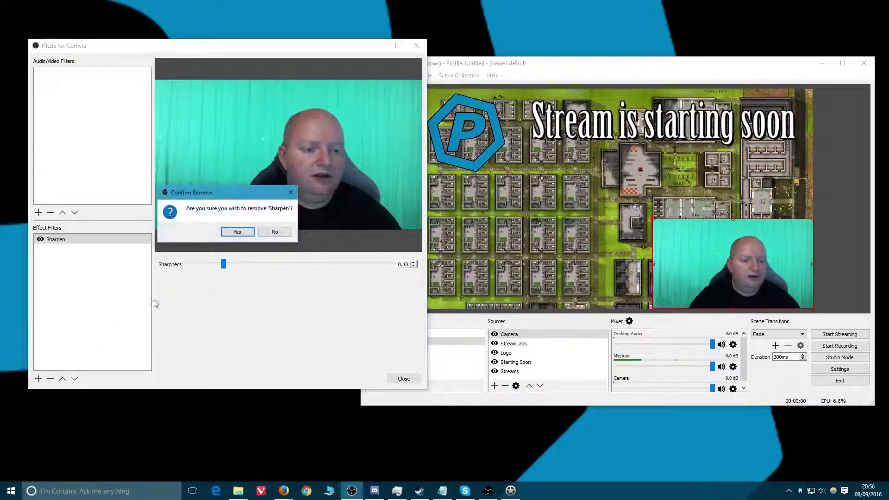
left_click(235, 232)
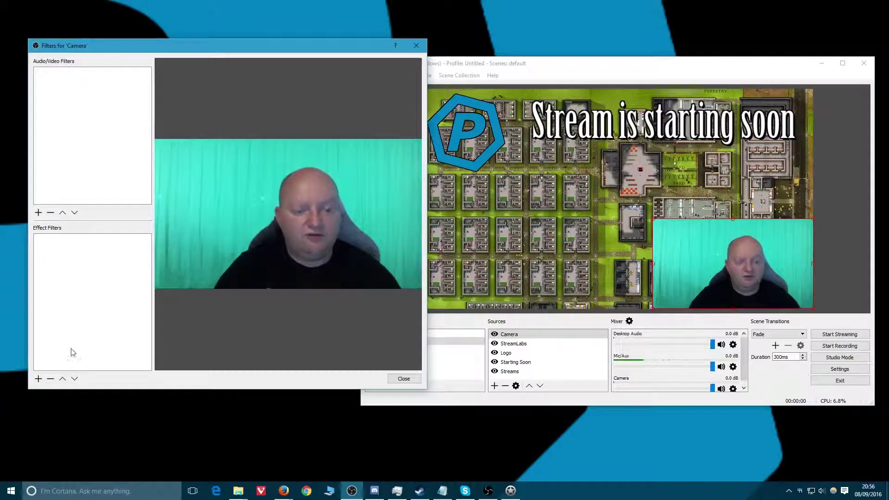
left_click(39, 379)
left_click(69, 456)
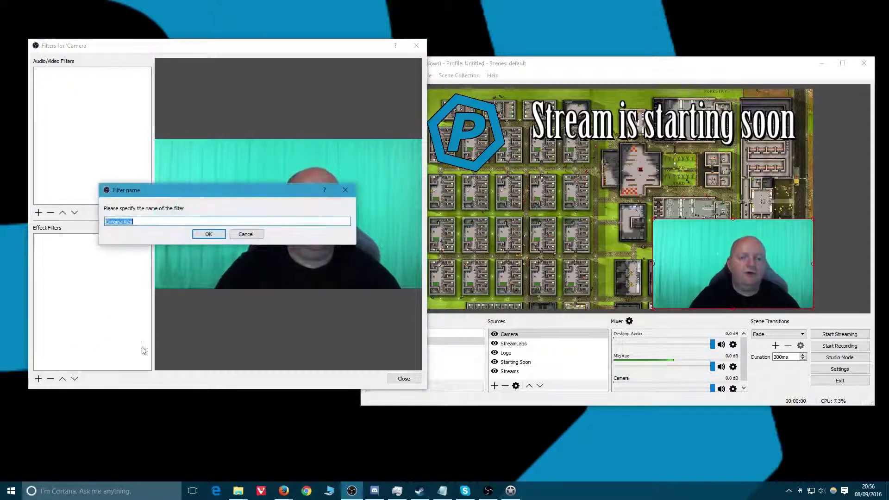
left_click(208, 233)
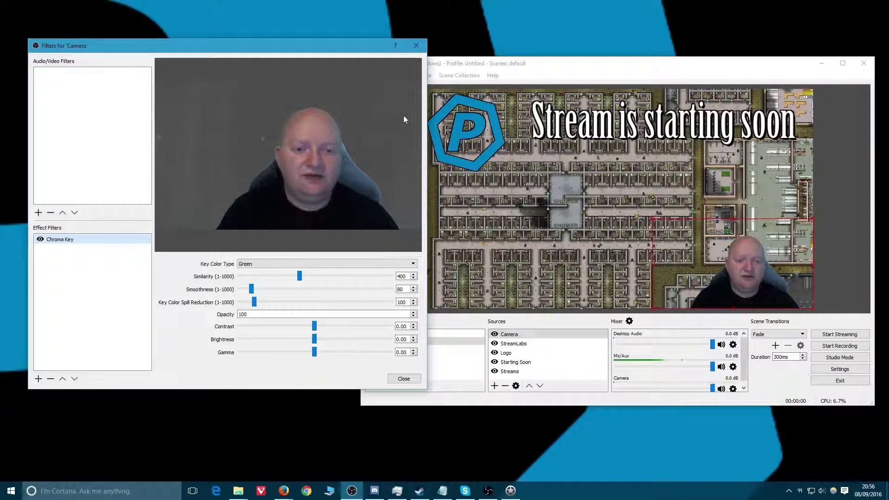
- Set the Chroma Key's Key Color Type to Custom, hide the filter, and sample the teal #1c9c94 from the camera backdrop as key color
left_click(243, 264)
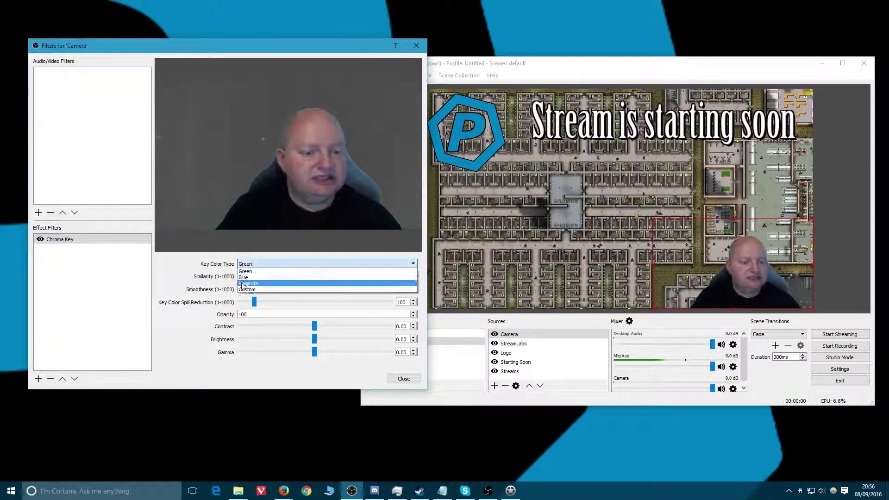
left_click(246, 290)
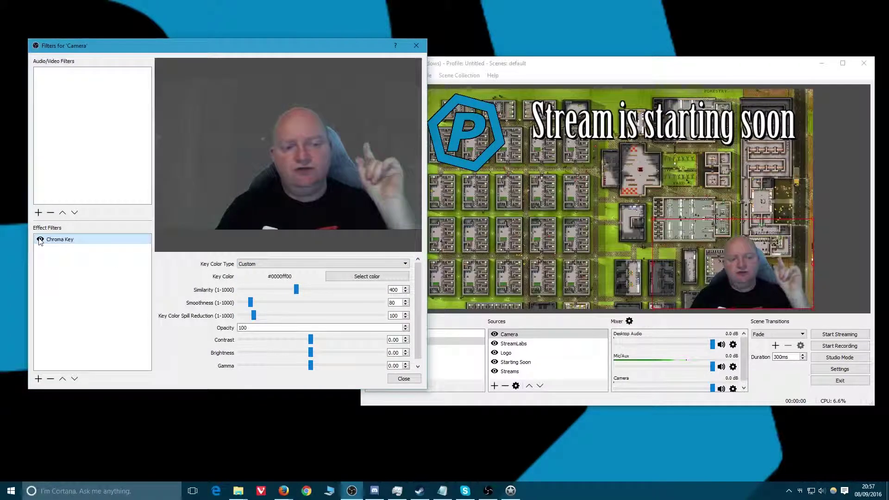
left_click(40, 239)
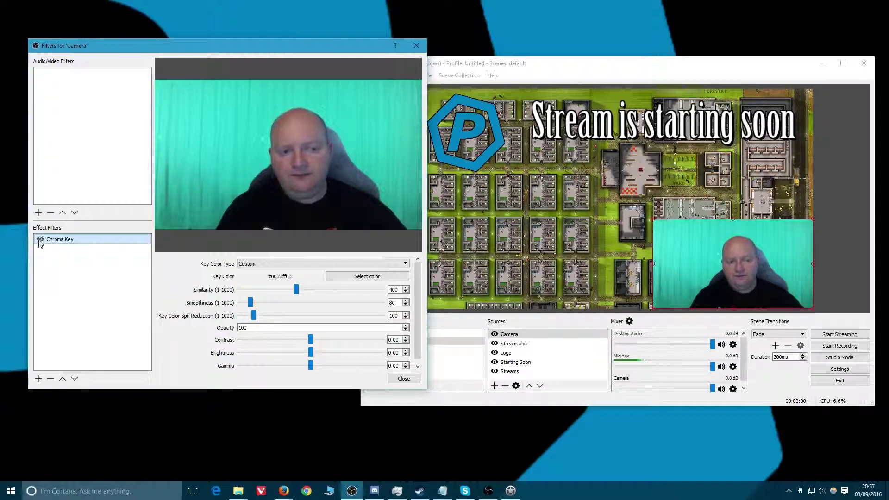
left_click(367, 277)
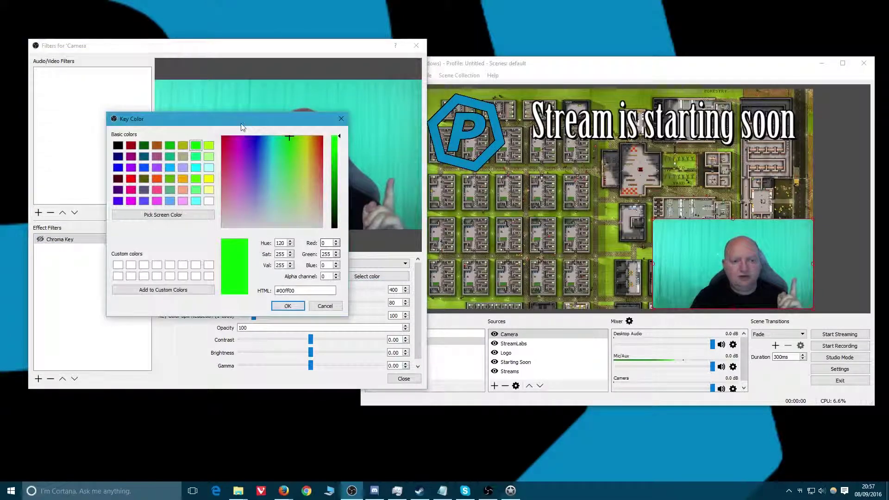
left_click_drag(241, 127, 605, 54)
left_click(528, 146)
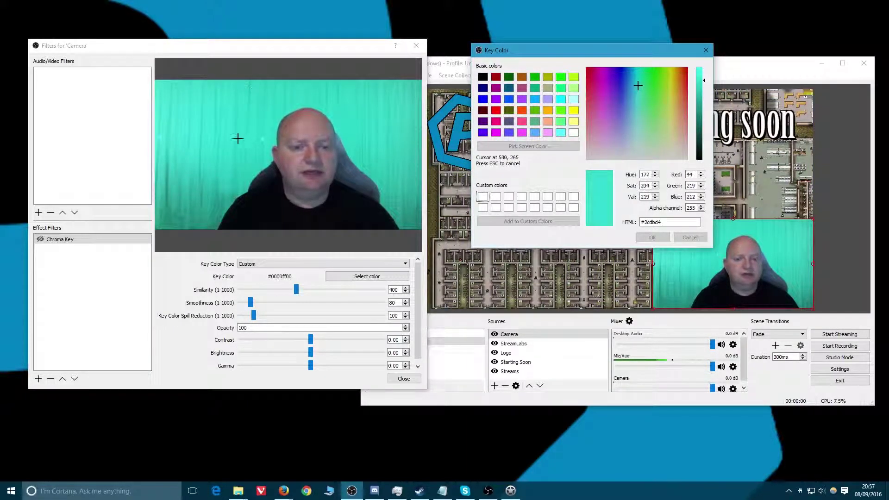
left_click(230, 196)
left_click(652, 238)
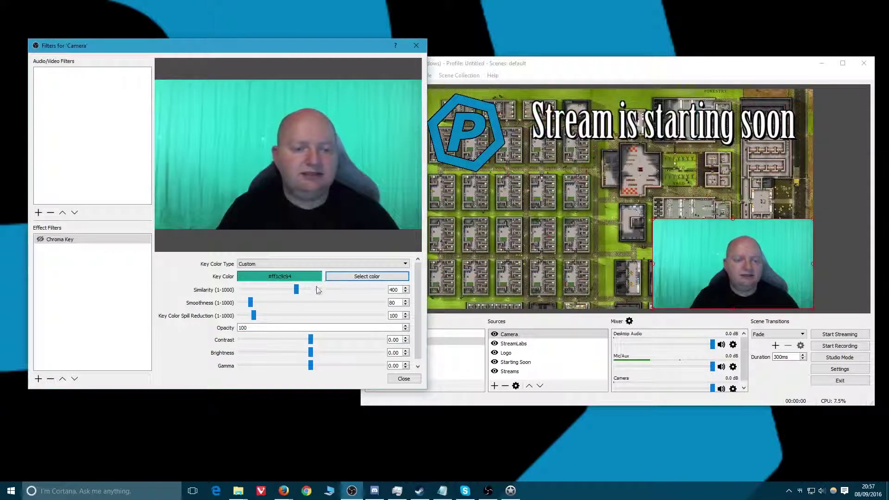
- Re-enable the Chroma Key filter and lower its Similarity to 85, finally down to 1
left_click(40, 241)
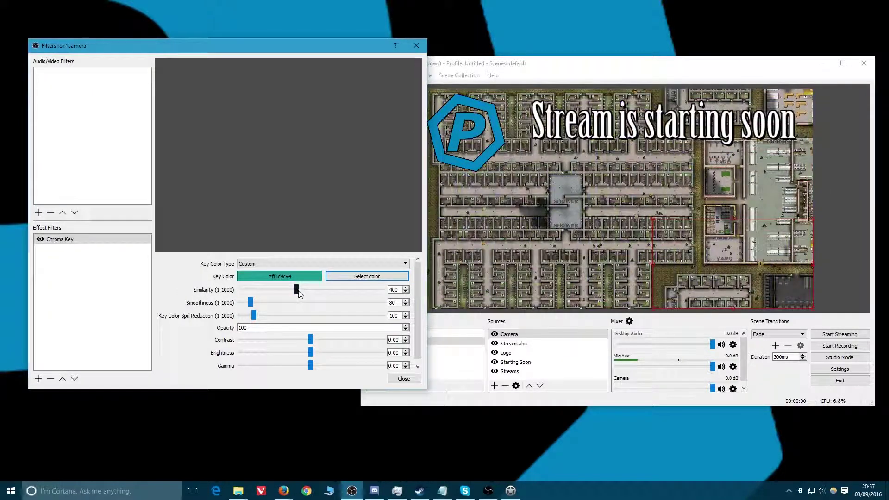
mouse_move(269, 291)
left_mouse_down()
mouse_move(237, 295)
mouse_move(252, 292)
left_mouse_up()
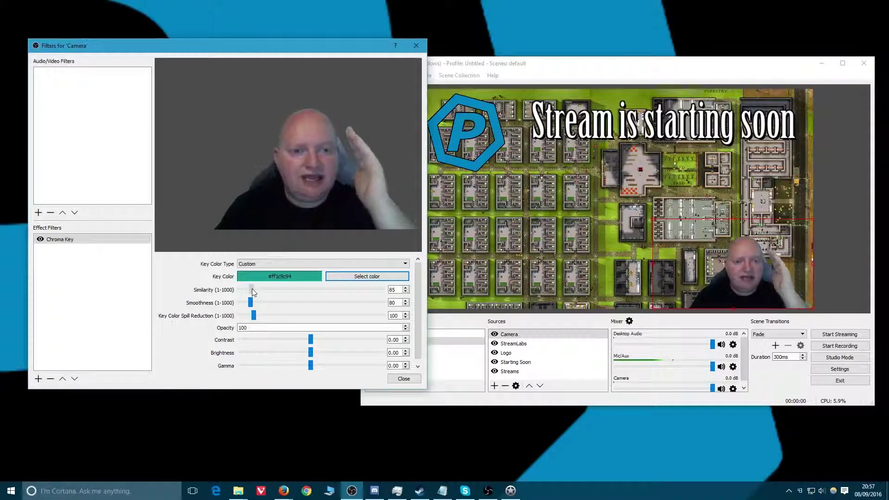
mouse_move(253, 290)
left_mouse_down()
mouse_move(271, 291)
mouse_move(237, 287)
left_mouse_up()
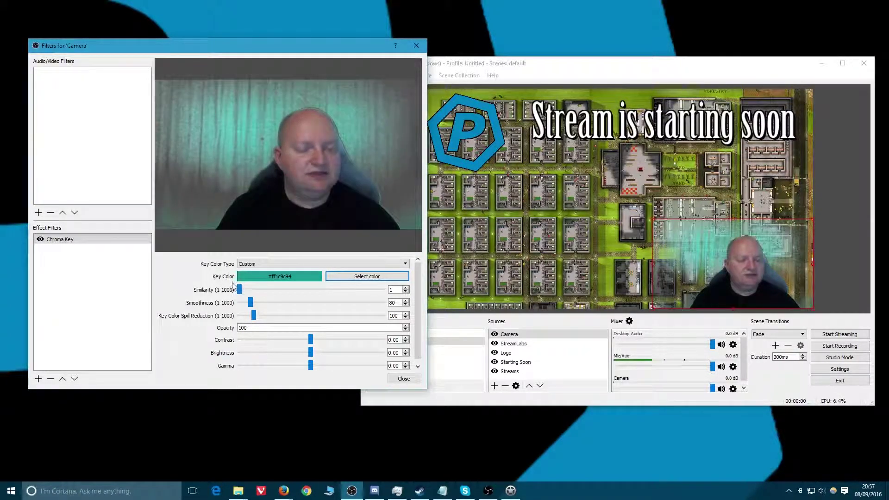
- Change the key color to #199989, sampled from the camera backdrop with the Chroma Key filter temporarily hidden
left_click(41, 239)
left_click(352, 276)
left_click_drag(170, 110, 506, 71)
left_click(495, 165)
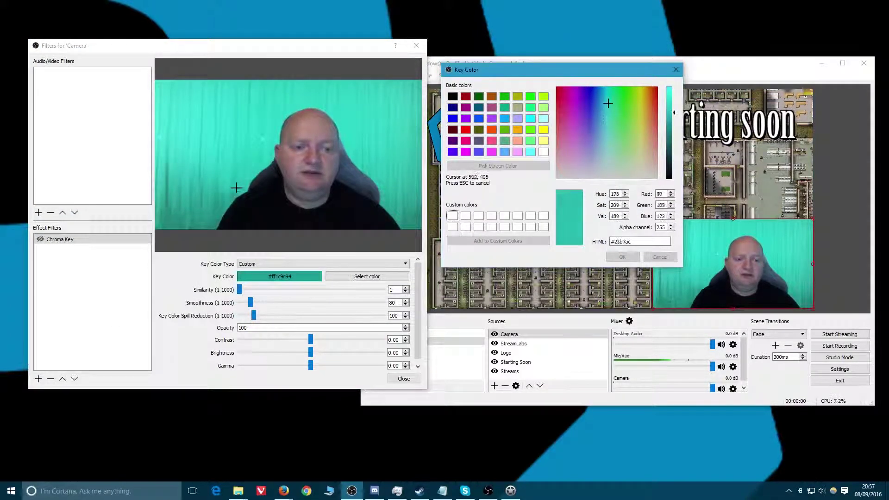
left_click(233, 198)
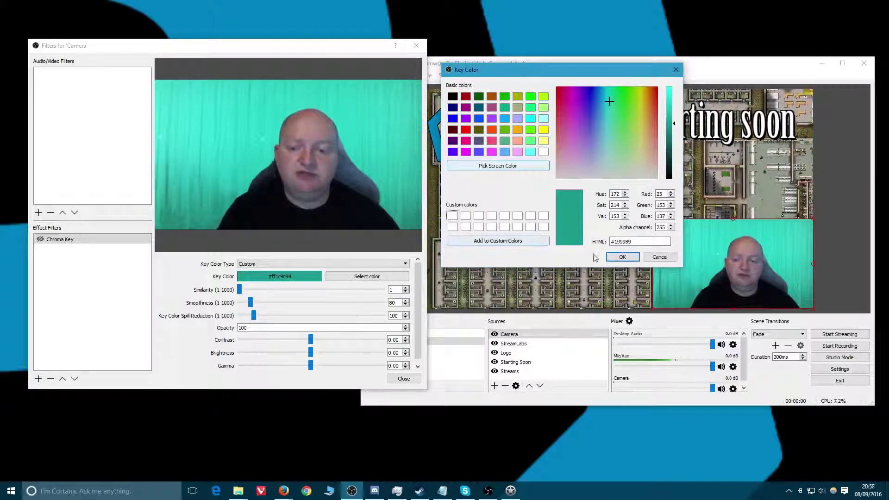
left_click(623, 257)
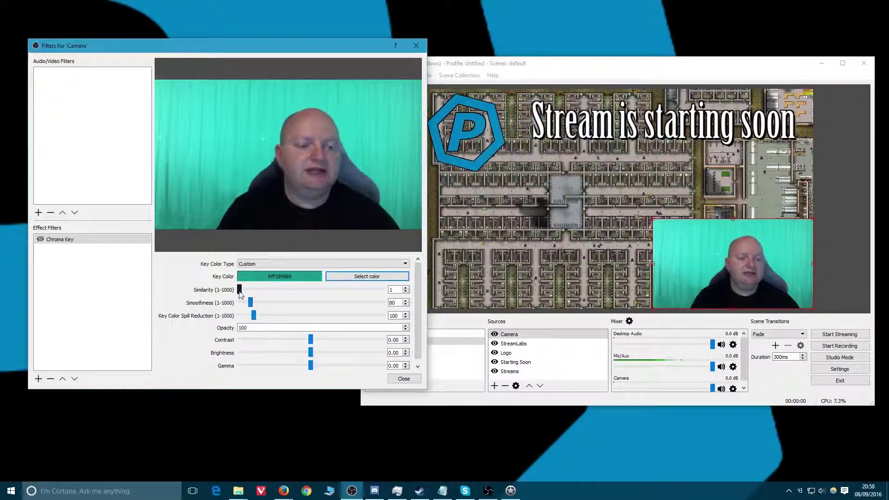
left_click(40, 239)
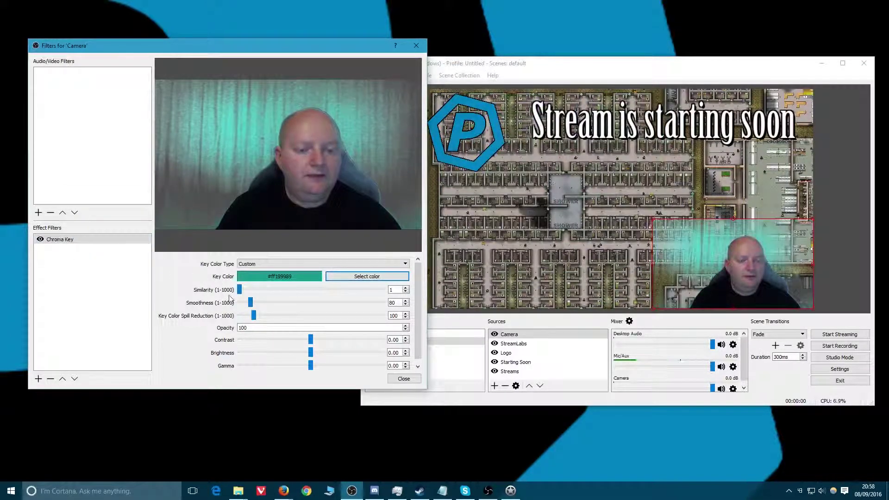
- Set the Chroma Key's Similarity and Smoothness to 98, Key Color Spill Reduction to 108 and Contrast to 0.41, and close the filter settings
left_click_drag(240, 290, 254, 289)
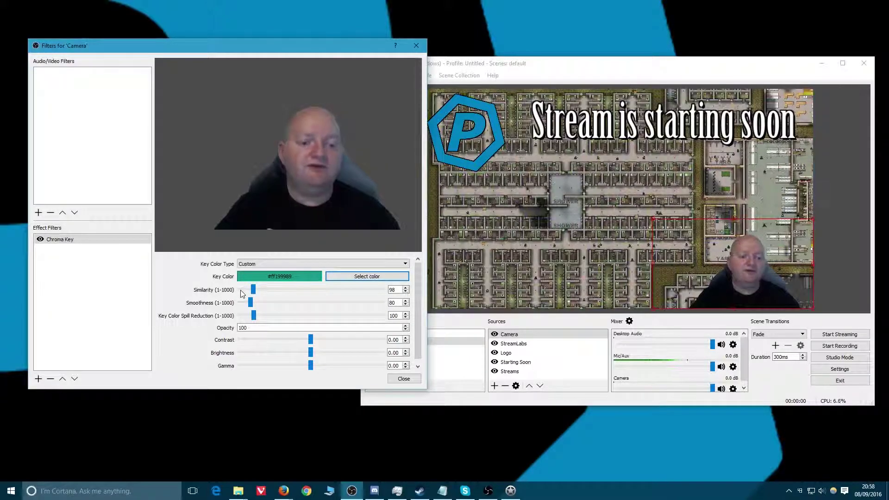
mouse_move(250, 303)
left_mouse_down()
mouse_move(430, 282)
mouse_move(234, 302)
left_mouse_up()
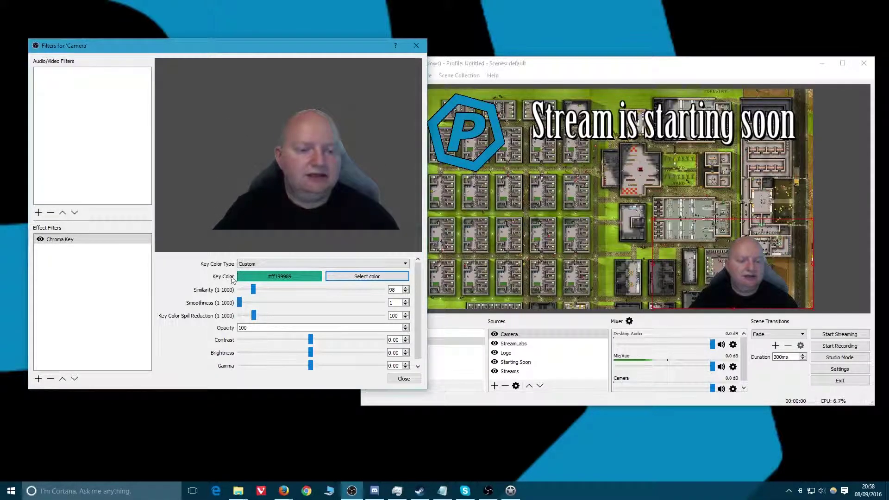
mouse_move(240, 304)
left_mouse_down()
mouse_move(273, 302)
mouse_move(252, 302)
left_mouse_up()
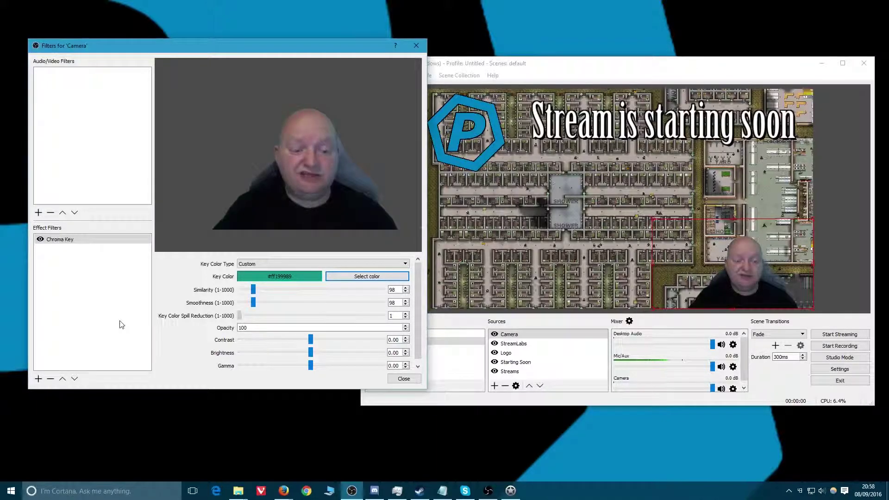
left_click_drag(239, 316, 257, 320)
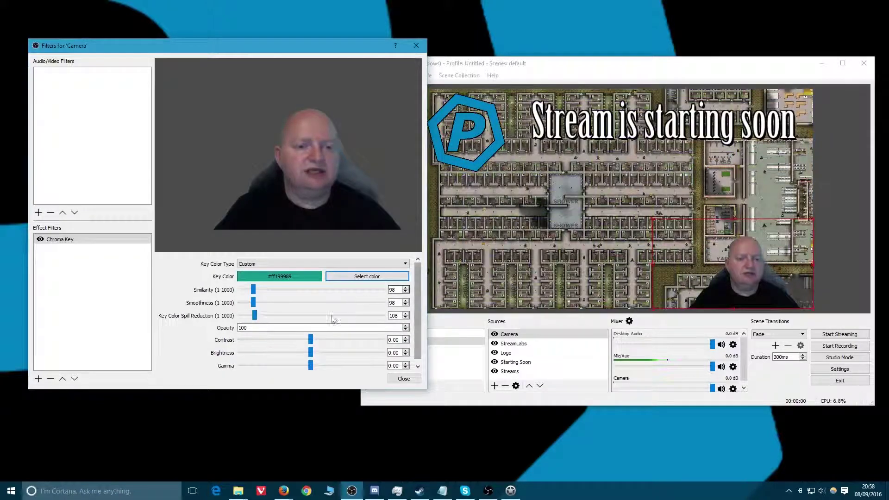
left_click_drag(312, 342, 339, 336)
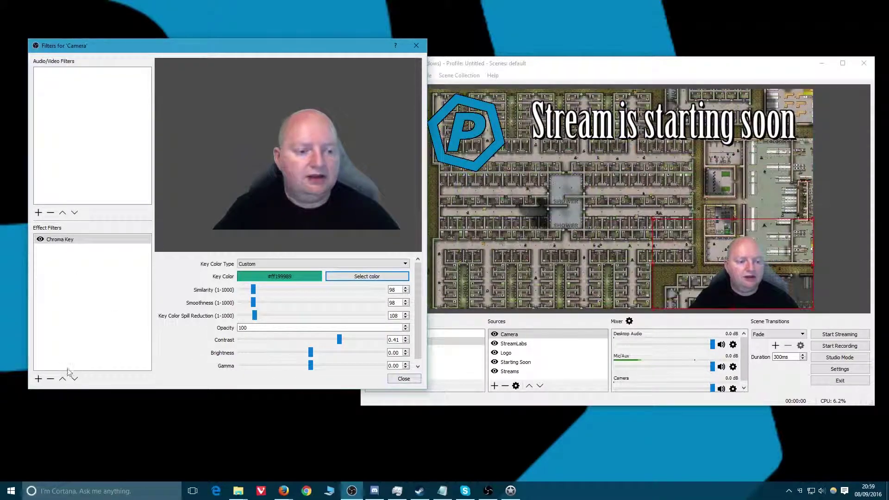
left_click(404, 379)
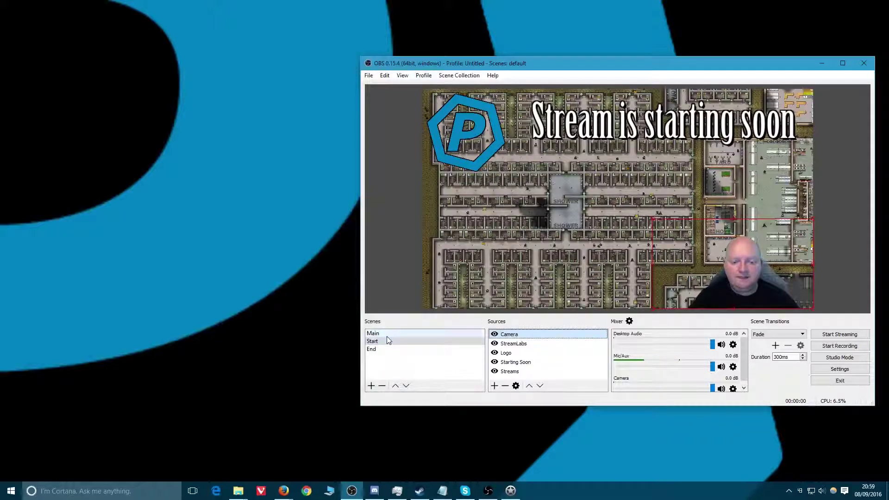
- Enlarge the Camera source to cover most of the Start scene and set its Chroma Key Smoothness to 46
left_click_drag(653, 218, 524, 111)
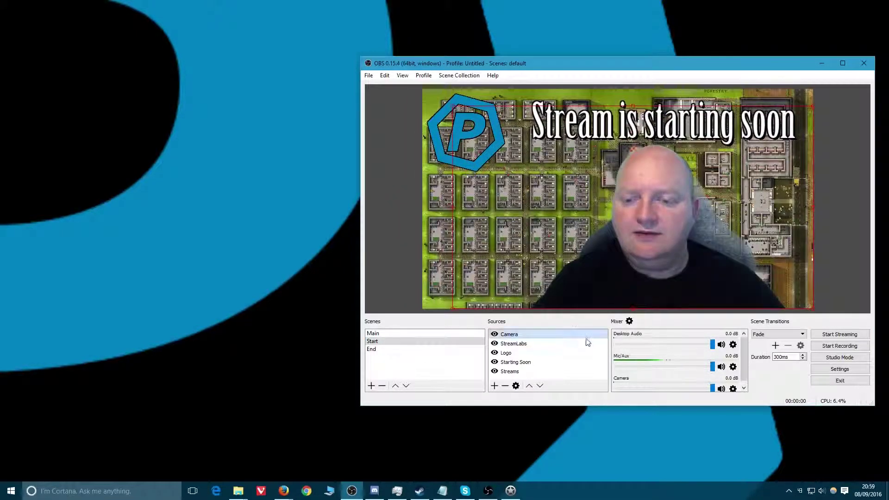
right_click(520, 335)
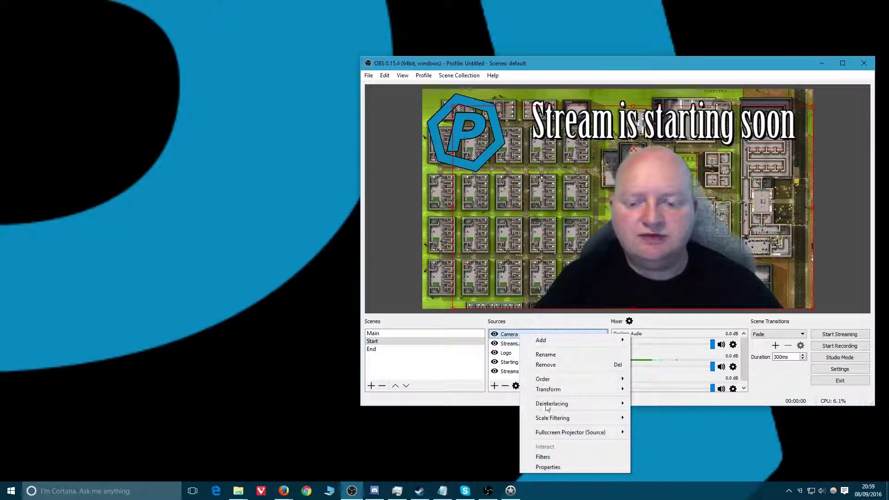
left_click(555, 457)
left_click_drag(544, 62, 271, 45)
left_click(132, 239)
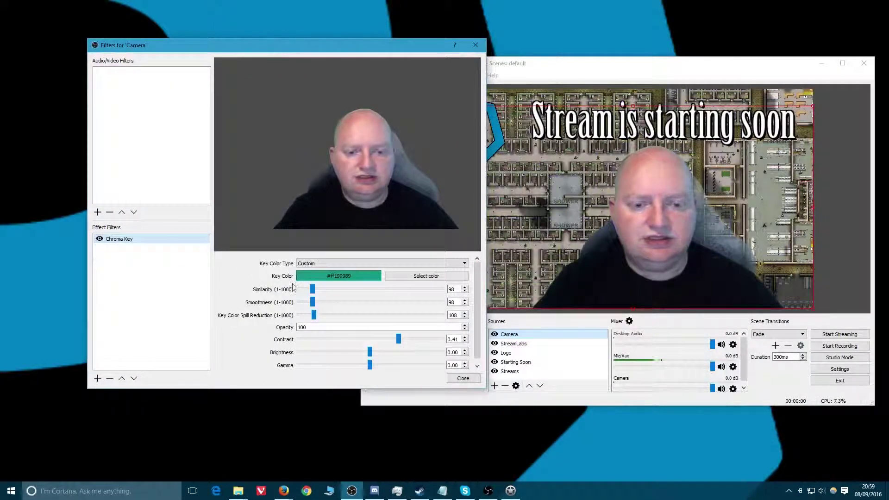
left_click_drag(313, 303, 307, 305)
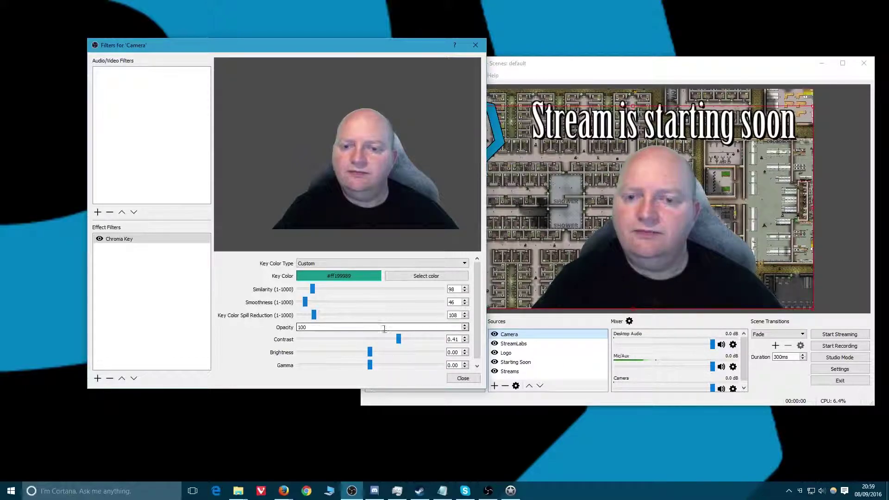
left_click(463, 378)
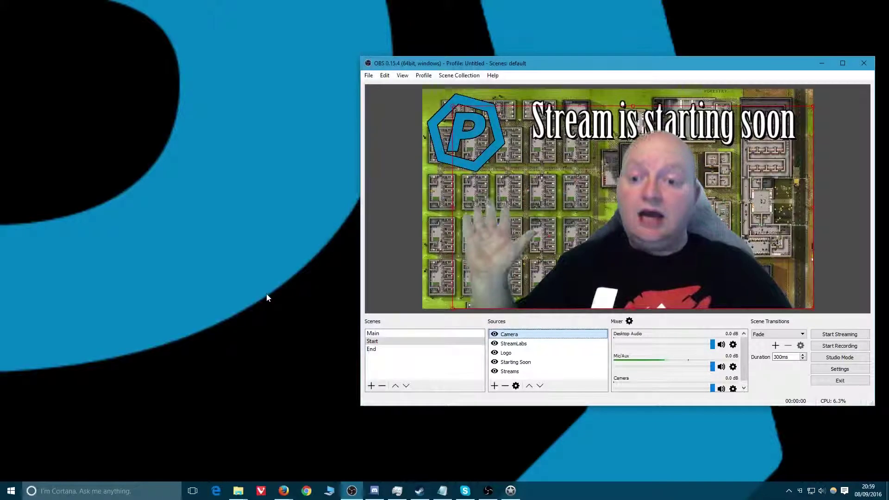
- Shrink the Camera source within the lower-right corner of the Main scene's canvas, and switch through the End scene to the Start scene
left_click(412, 334)
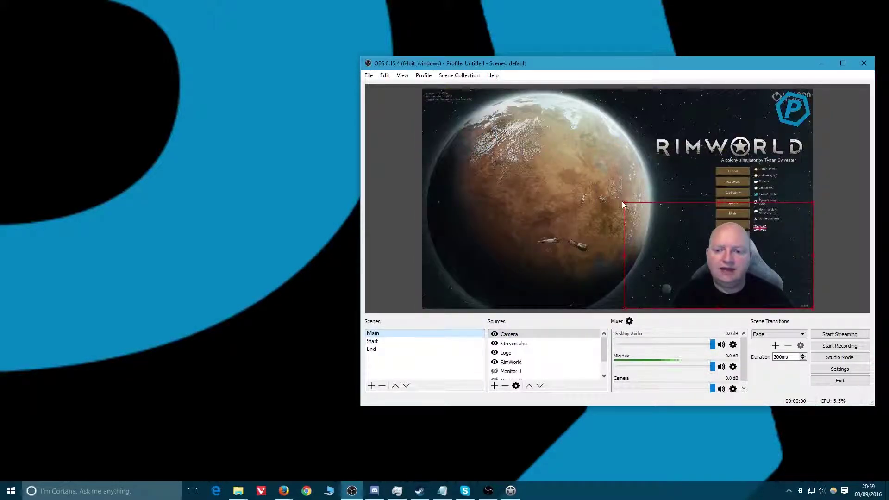
left_click_drag(626, 204, 666, 222)
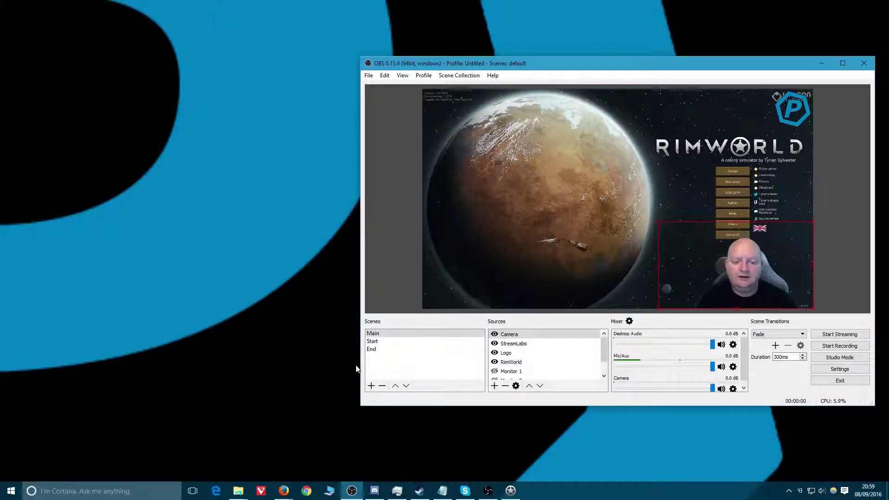
left_click(384, 350)
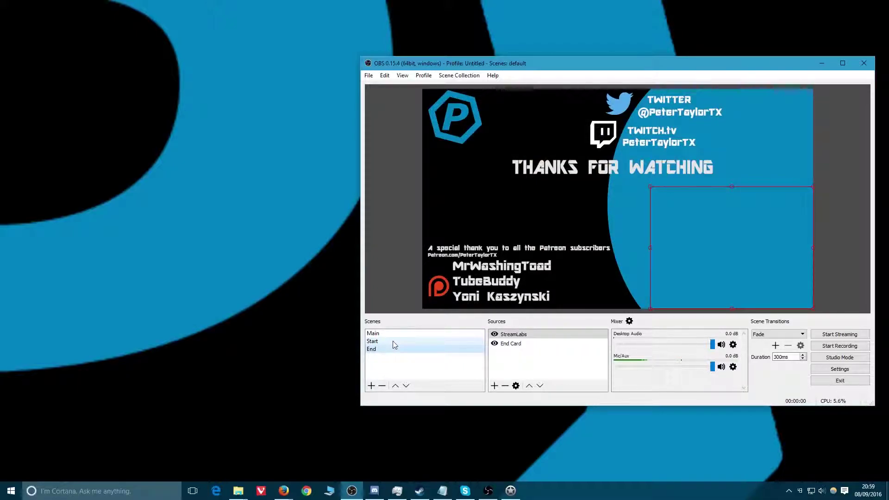
left_click(393, 341)
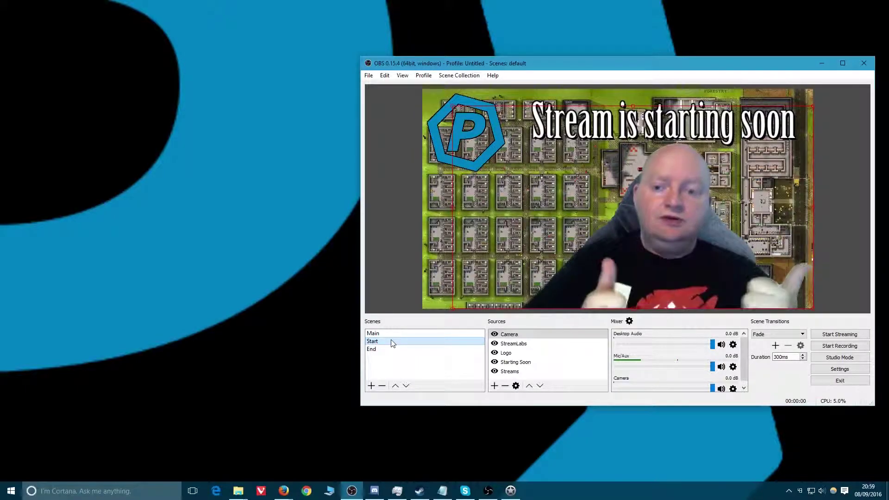
- Switch to the Main scene, return to the Start scene, and add a Scroll filter to its Starting Soon source
left_click(380, 334)
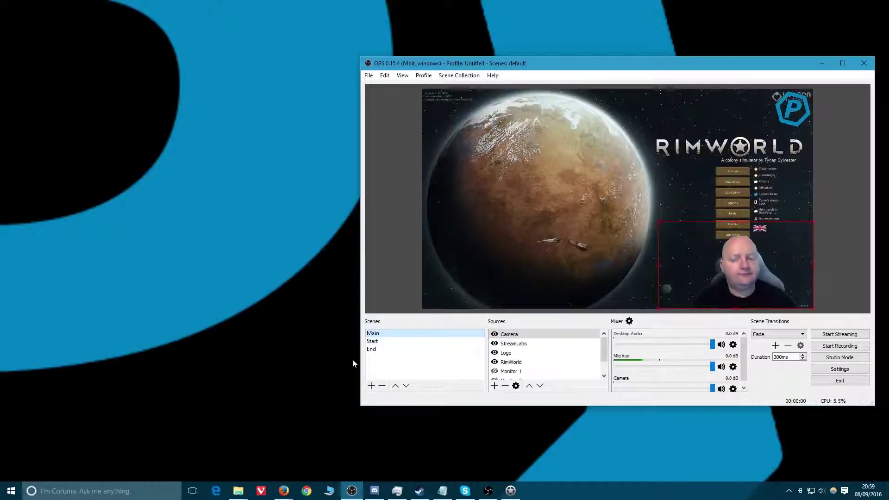
left_click(370, 341)
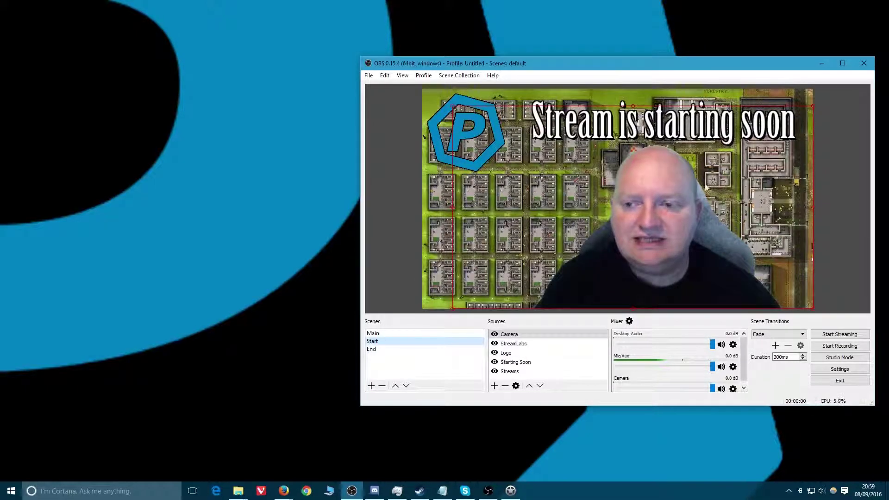
left_click(508, 365)
right_click(509, 366)
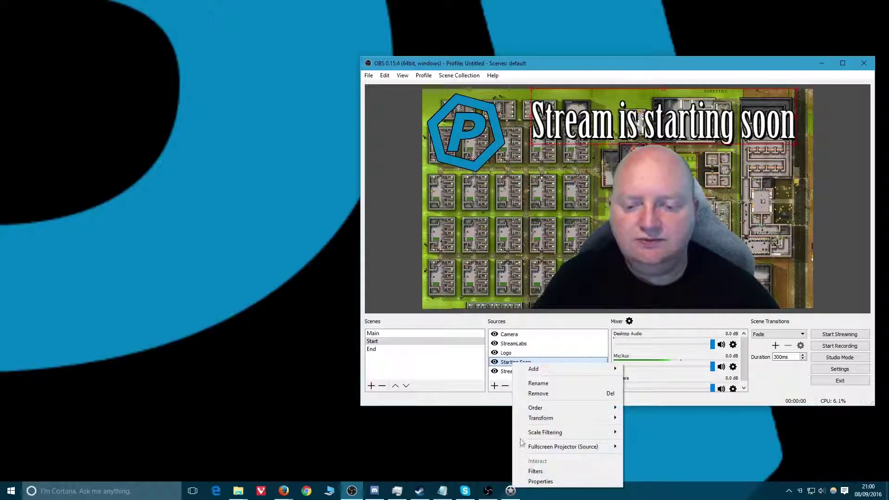
left_click(528, 469)
left_click_drag(585, 63, 206, 27)
left_click(50, 361)
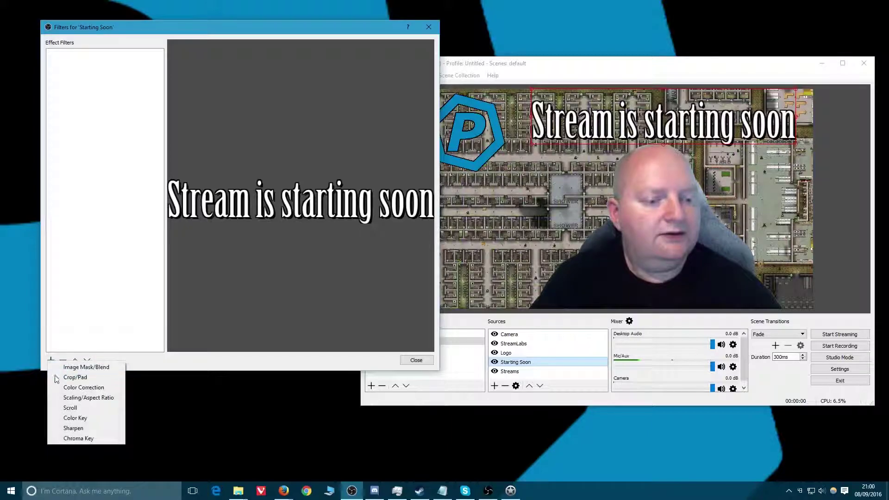
left_click(72, 406)
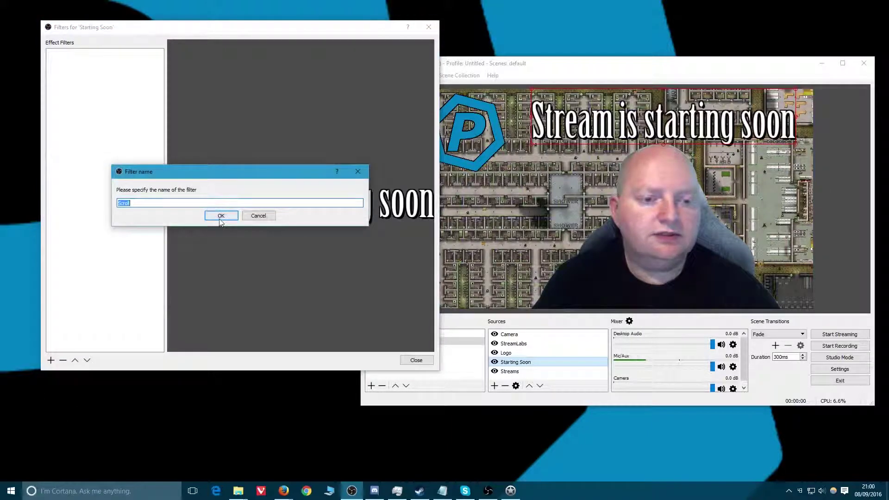
left_click(221, 217)
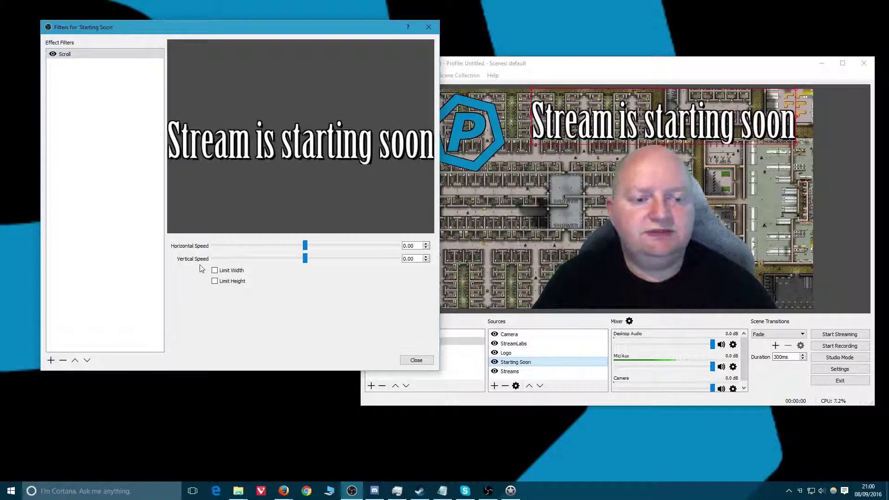
- Try Scroll speeds of 56 vertically and 500 horizontally, ending with Vertical Speed 0 and Horizontal Speed 38
left_click_drag(304, 258, 317, 260)
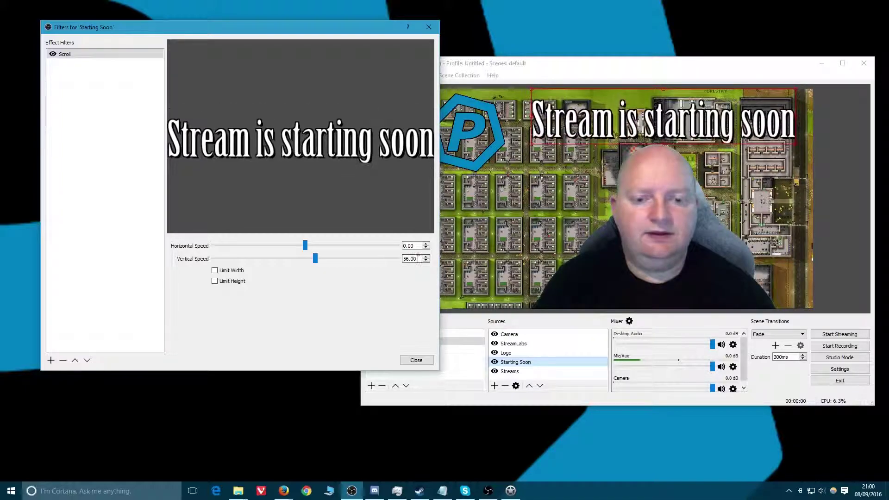
type("0")
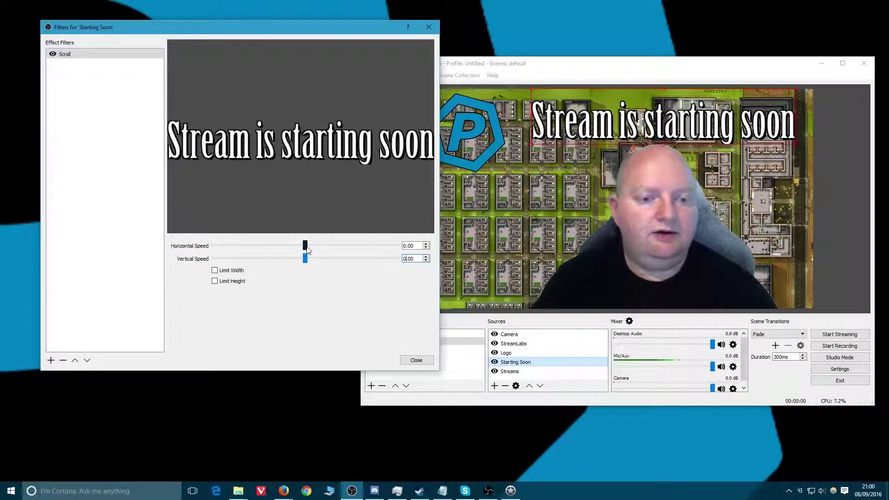
left_click_drag(308, 249, 425, 246)
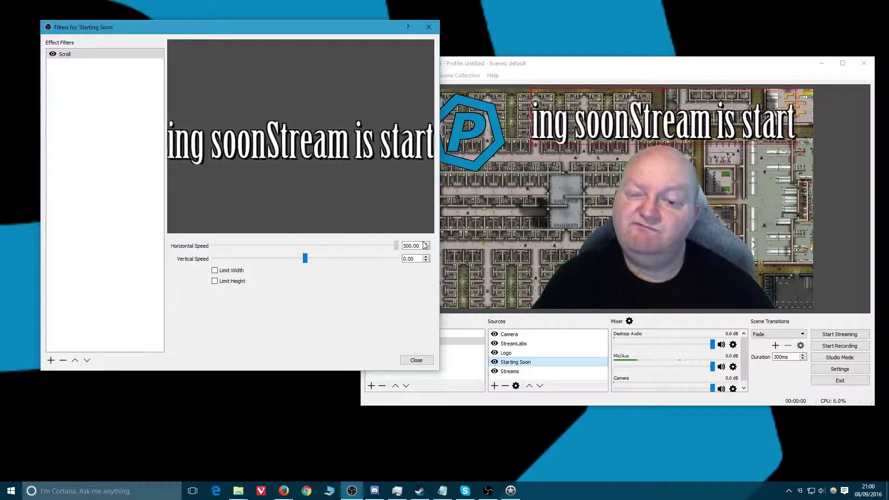
left_click_drag(365, 242, 313, 245)
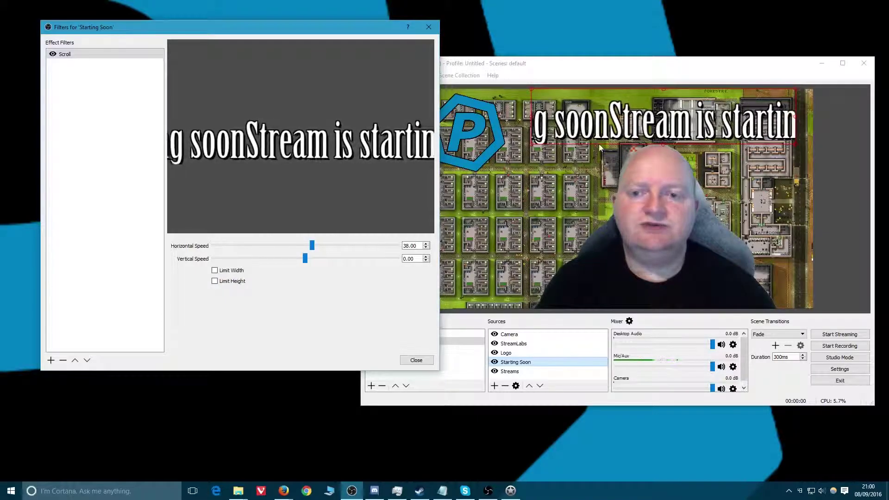
- Limit the Scroll filter's width to 1920, close the filter settings, and reposition the scrolling text across the upper part of the canvas
left_click(215, 271)
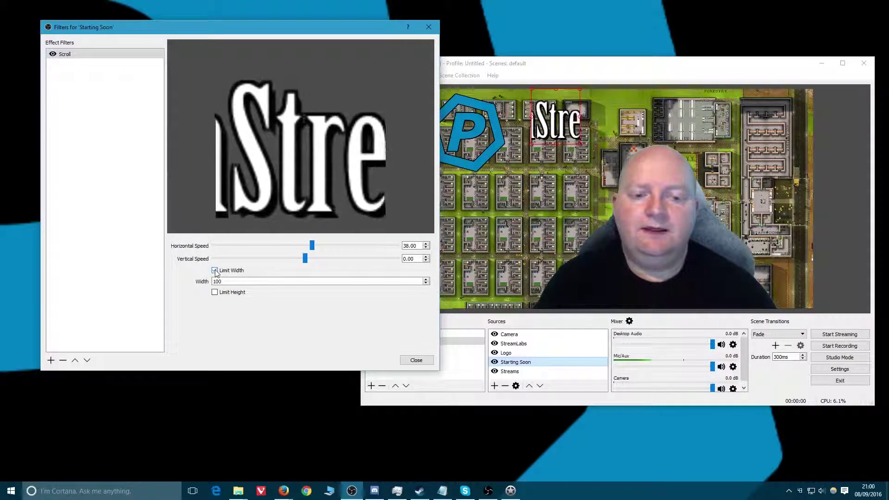
left_click(215, 271)
left_click(214, 281)
left_click(215, 281)
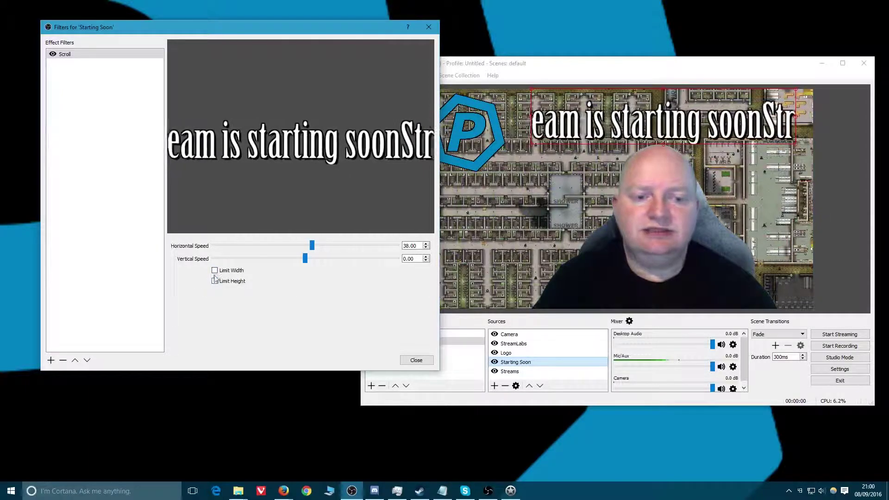
left_click(215, 271)
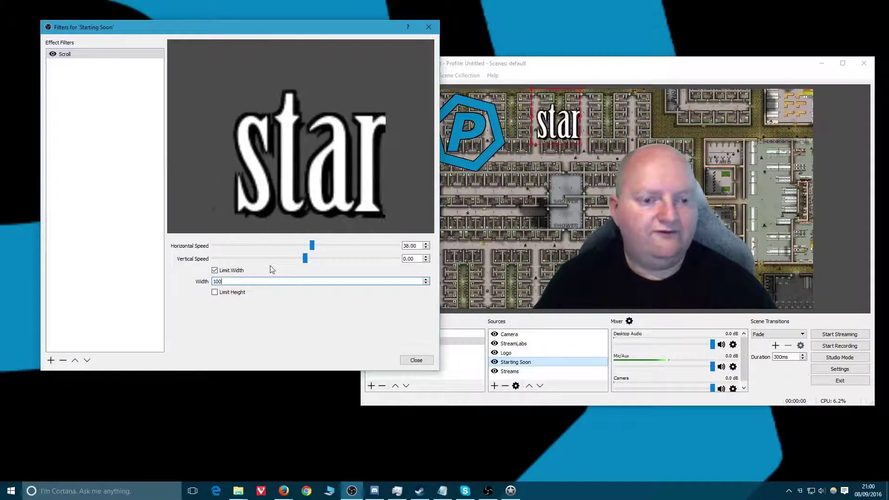
type("1000")
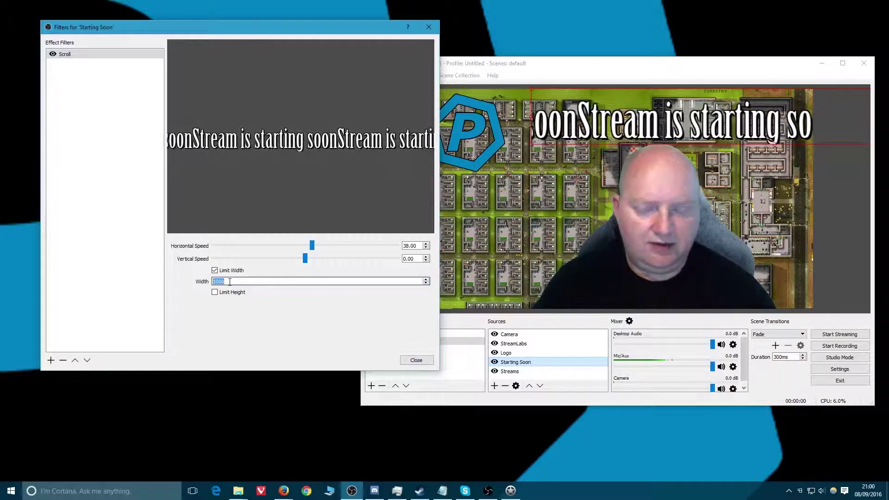
key("BackSpace")
key("BackSpace")
key("BackSpace")
type("920")
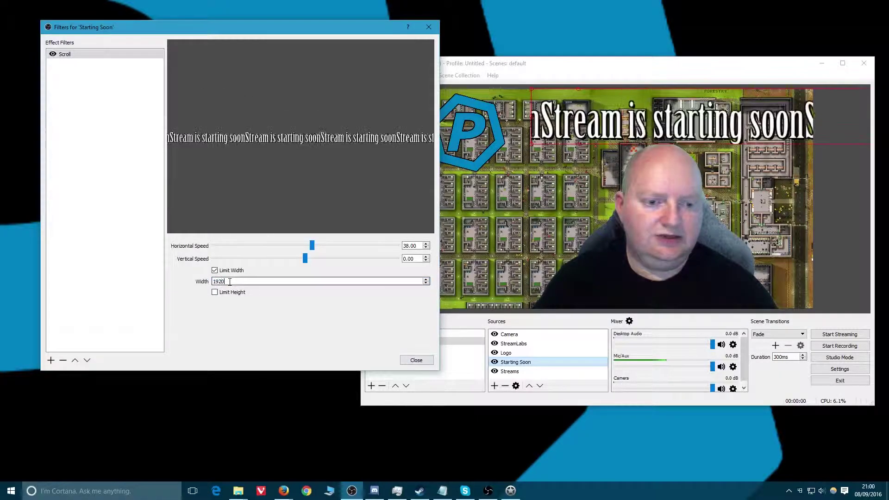
left_click(418, 363)
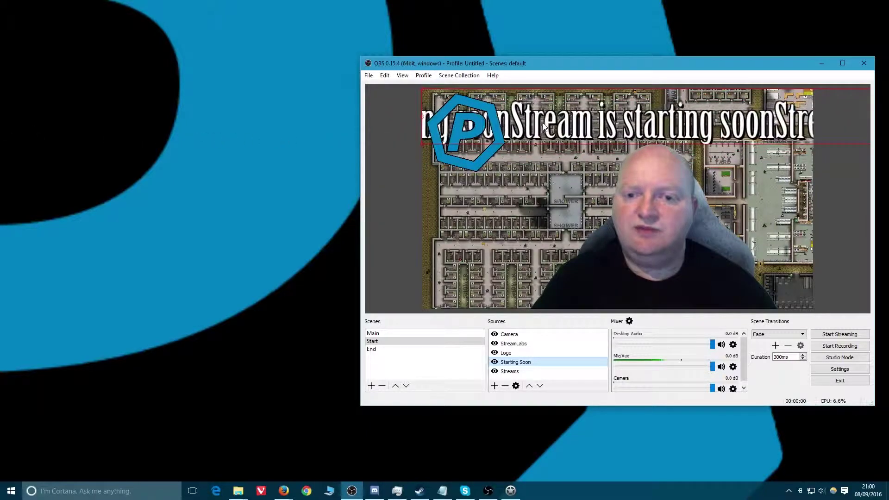
left_click_drag(649, 119, 618, 133)
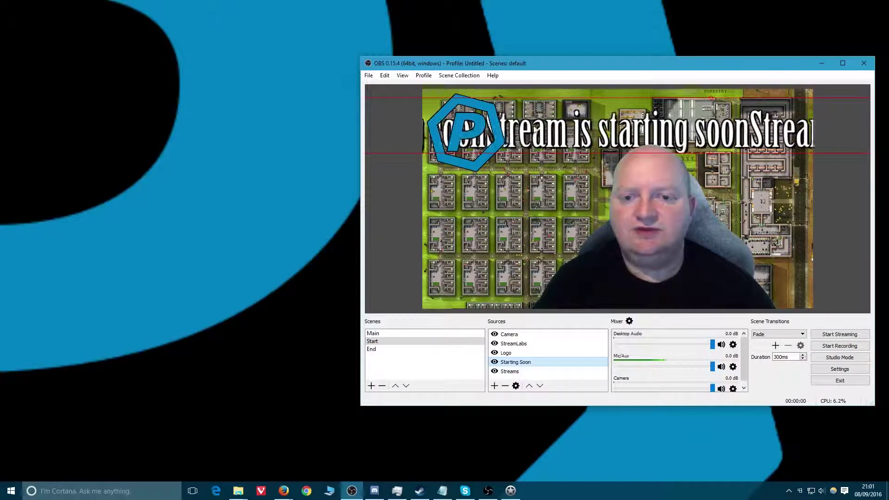
- Turn off the Scroll filter's width limit and move the Starting Soon text back beside the logo on the canvas
right_click(593, 134)
left_click(621, 274)
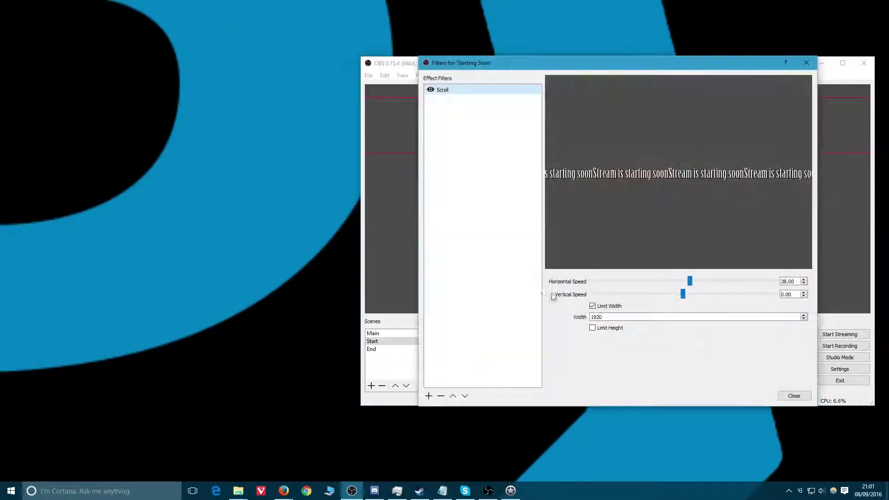
left_click_drag(661, 64, 301, 56)
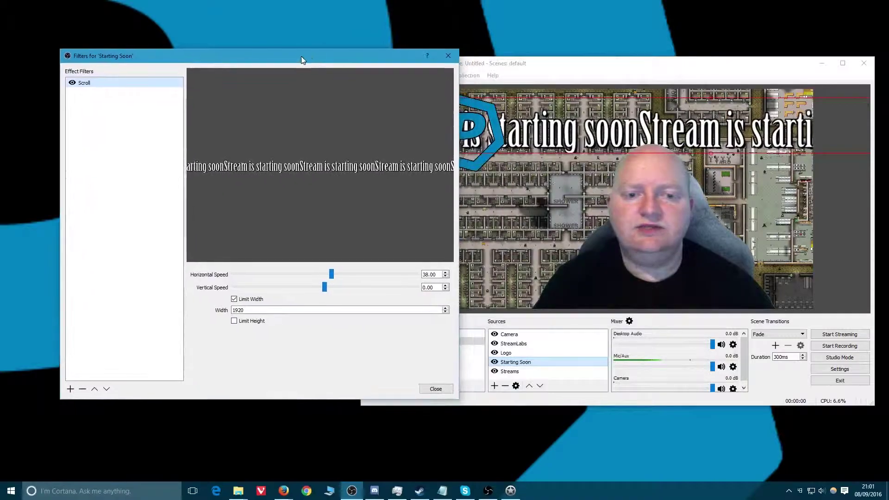
left_click(233, 299)
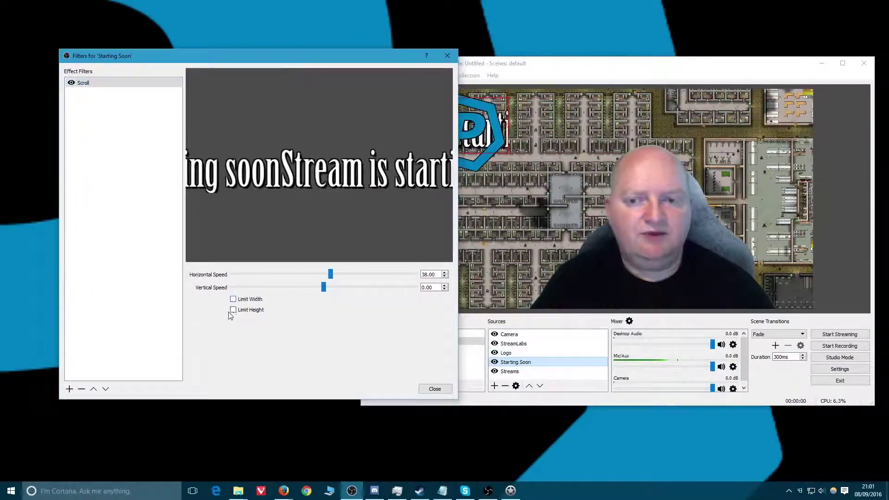
left_click(435, 389)
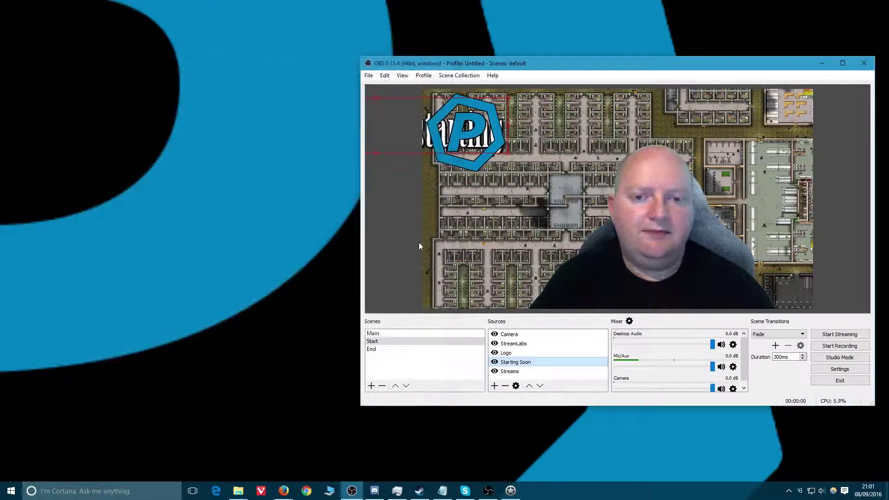
left_click_drag(425, 138, 572, 128)
right_click(382, 343)
left_click(327, 353)
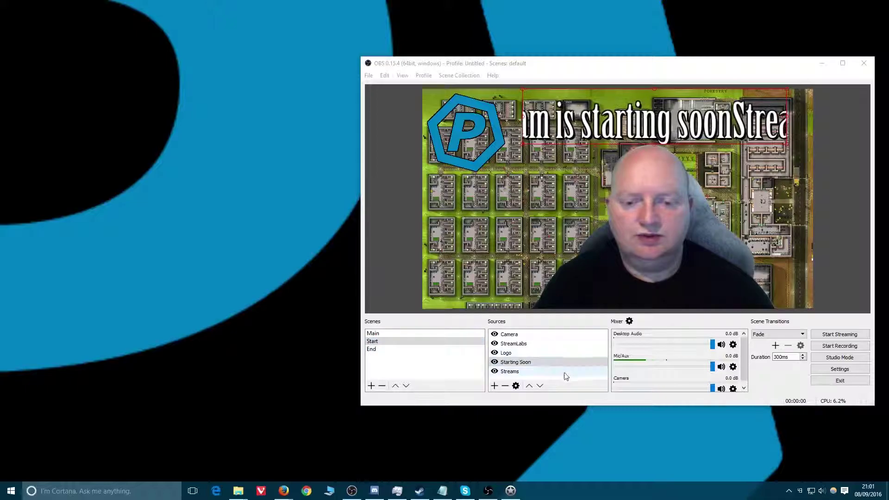
- Review the Scroll settings, add trailing spaces to the Starting Soon source's text, and reposition it beside the logo
right_click(524, 363)
left_click(547, 473)
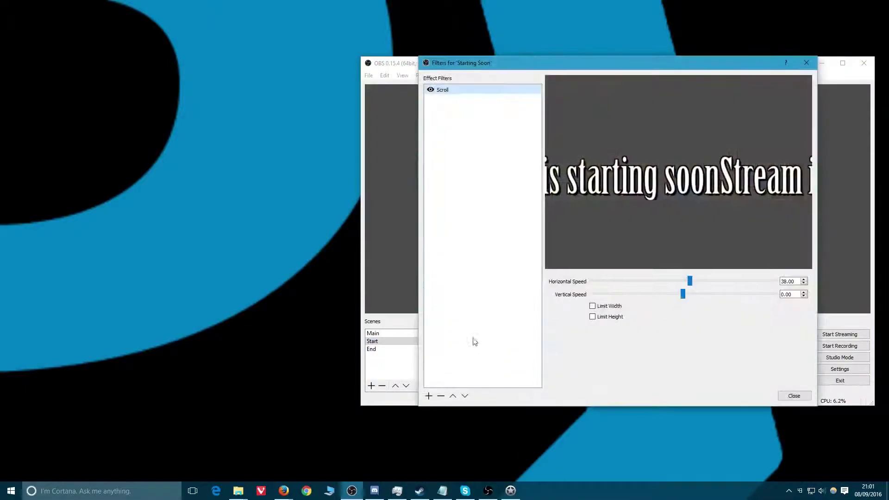
left_click_drag(650, 63, 240, 40)
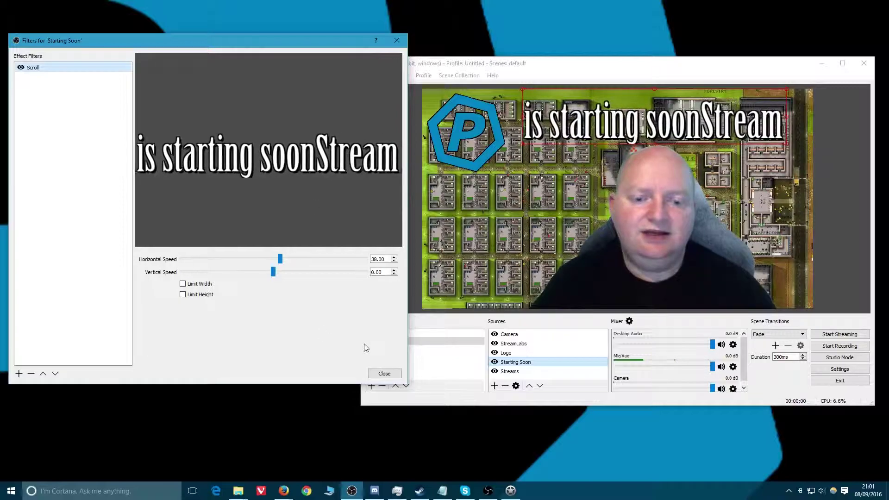
left_click(384, 373)
right_click(529, 368)
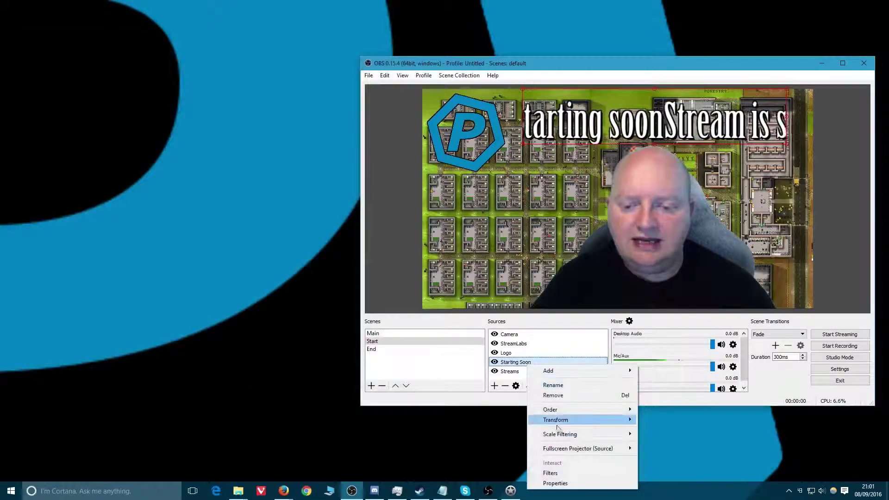
left_click(537, 482)
left_click_drag(582, 96, 166, 46)
left_click(180, 290)
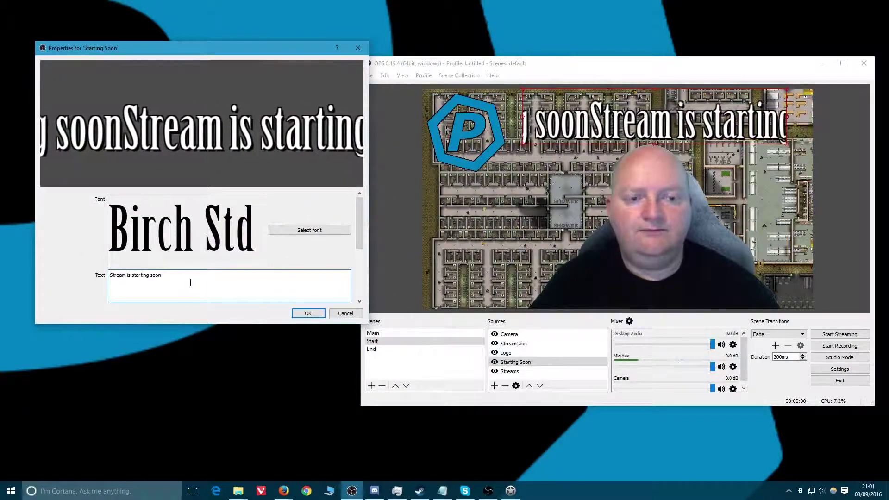
left_click(318, 313)
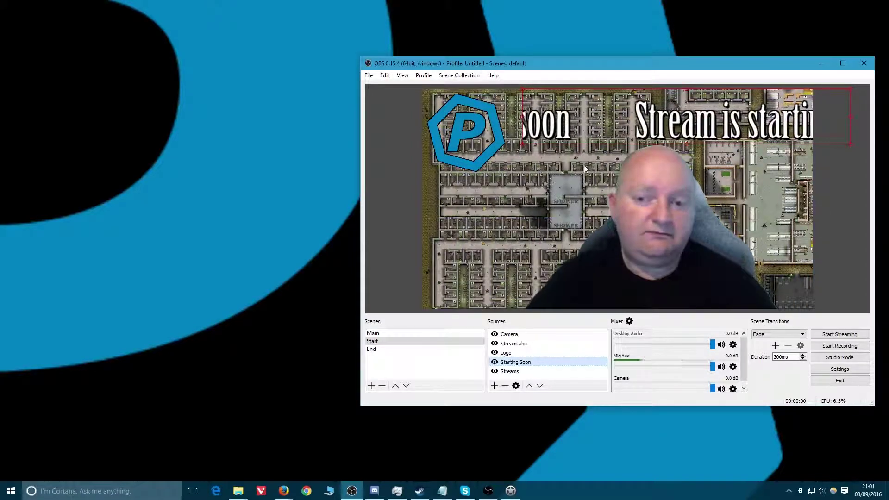
left_click_drag(699, 120, 667, 125)
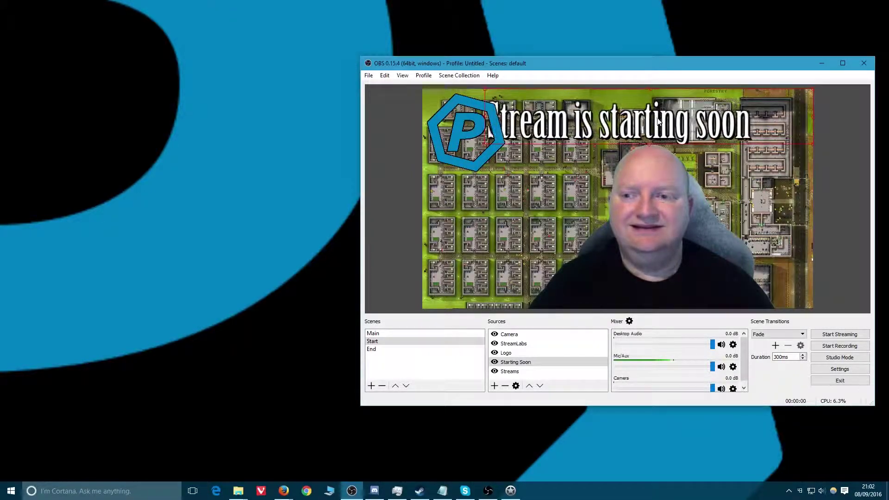
left_click_drag(561, 136, 616, 128)
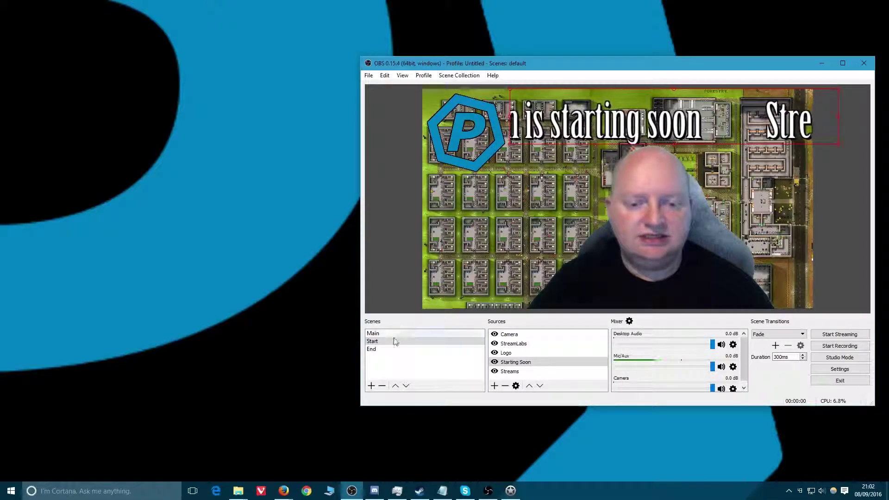
- Remove the Scroll filter from the Starting Soon source and close the filter settings
right_click(525, 368)
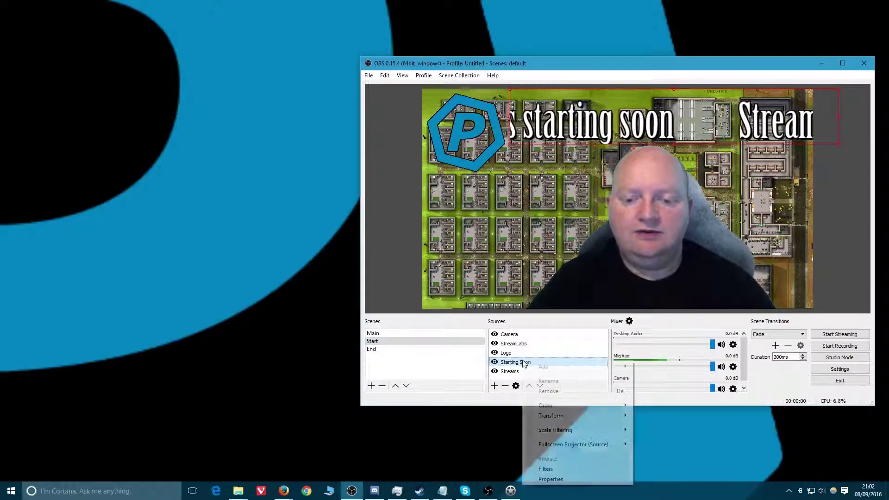
left_click(551, 466)
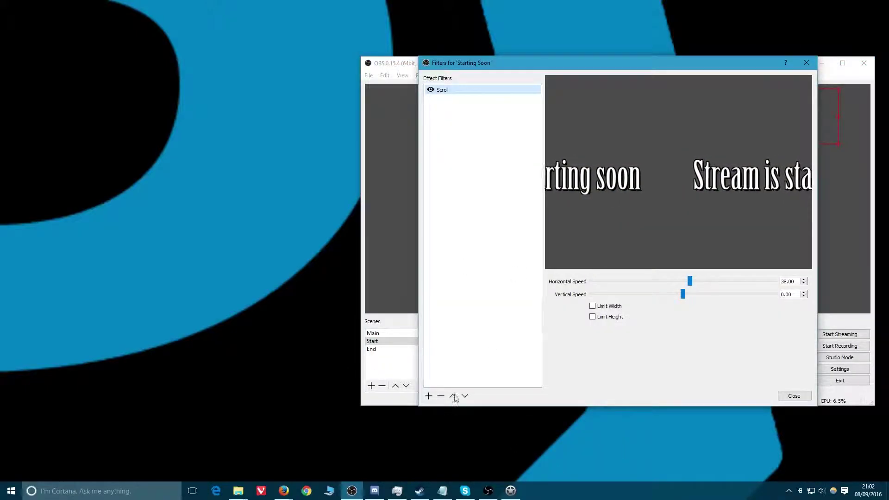
left_click(441, 396)
key("Return")
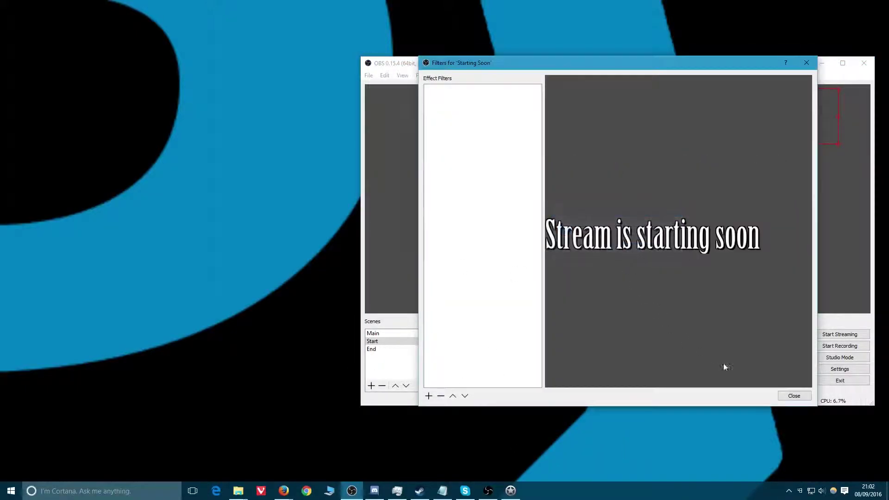
left_click(794, 396)
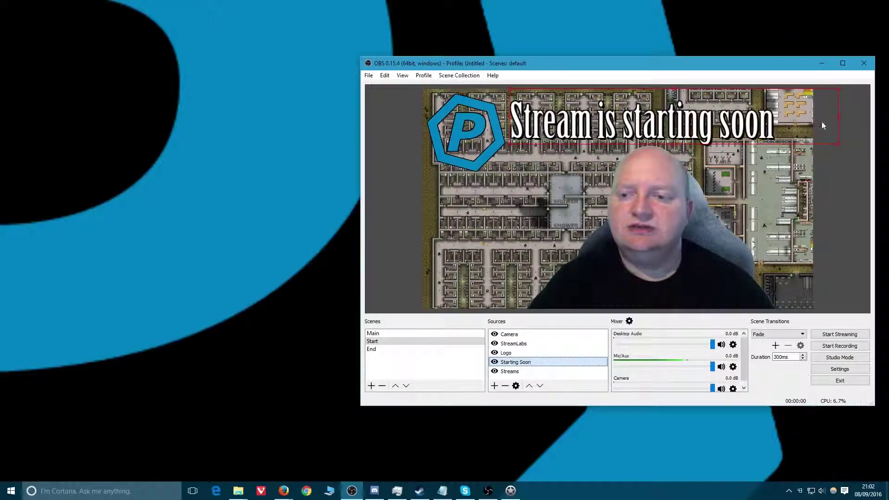
right_click(514, 366)
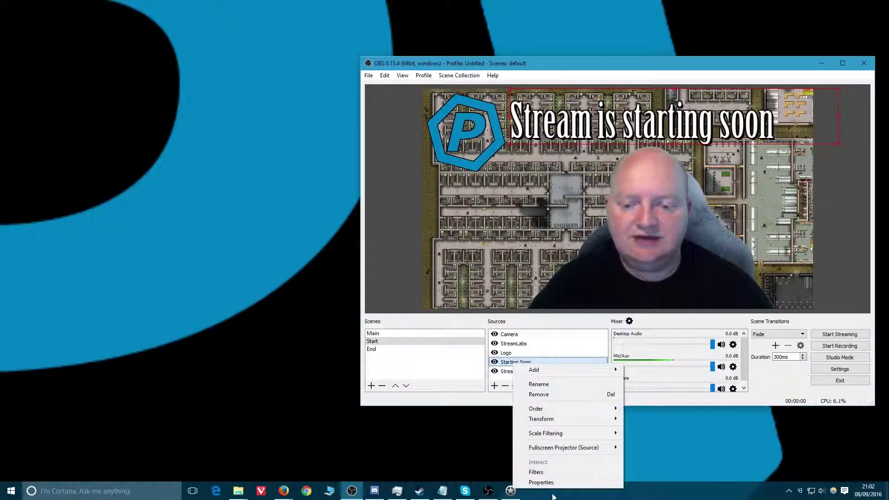
left_click(558, 494)
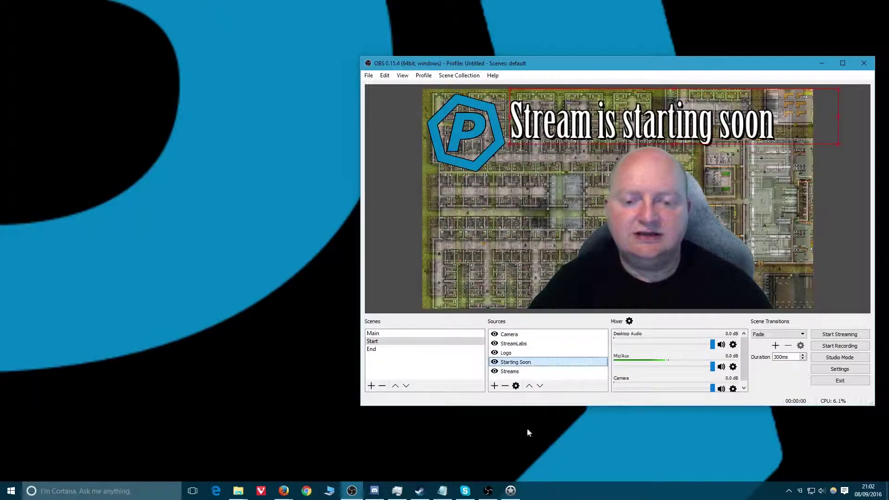
- Remove the trailing spaces from the Starting Soon source's text so it reads "Stream is starting soon", and accept the properties
right_click(514, 366)
left_click(555, 479)
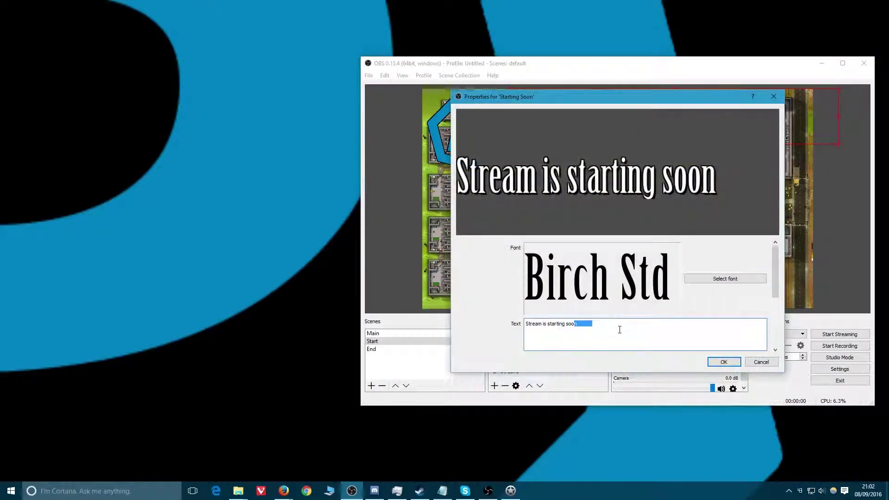
type("n")
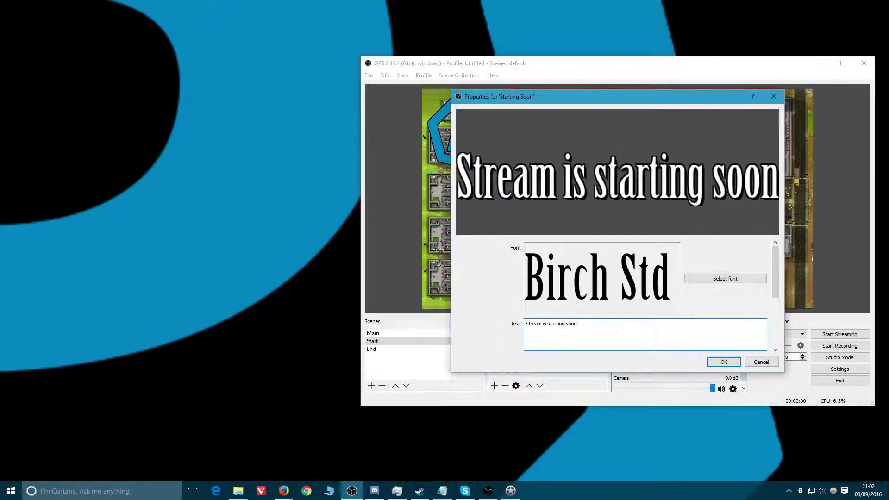
left_click(724, 361)
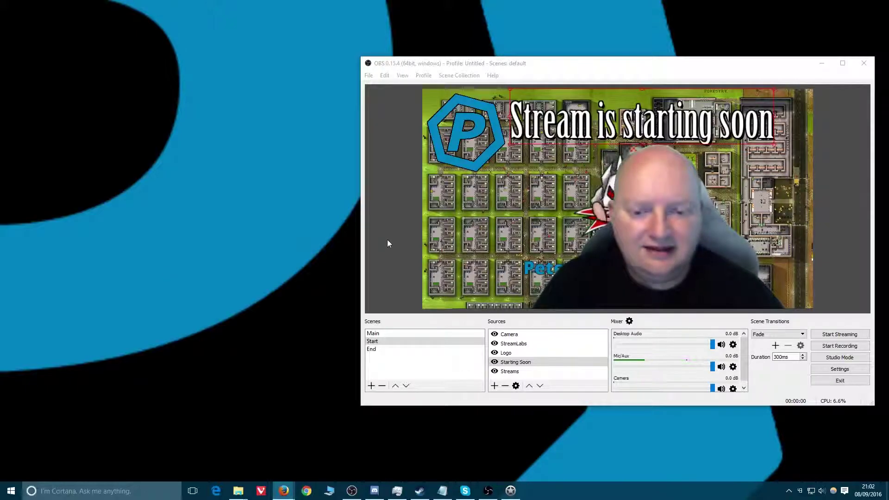
- Switch to the Main scene and toggle the mute on the Camera's audio in the mixer
left_click(385, 333)
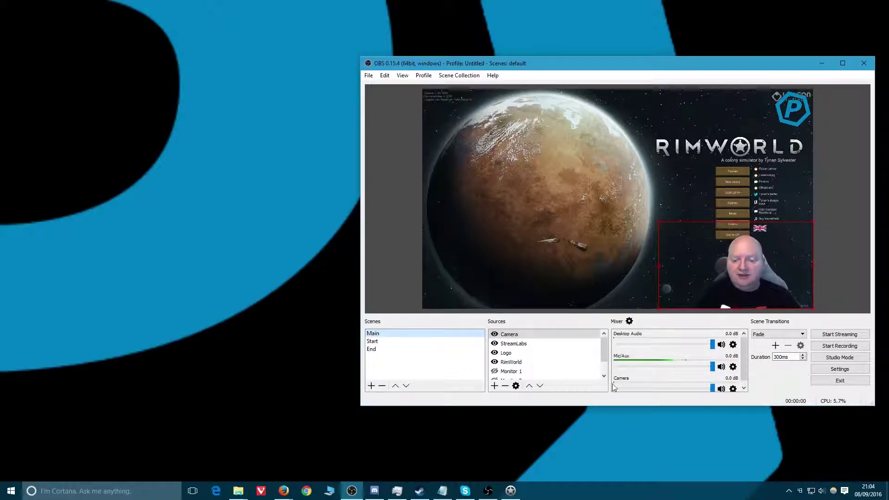
scroll(746, 361, "down", 1)
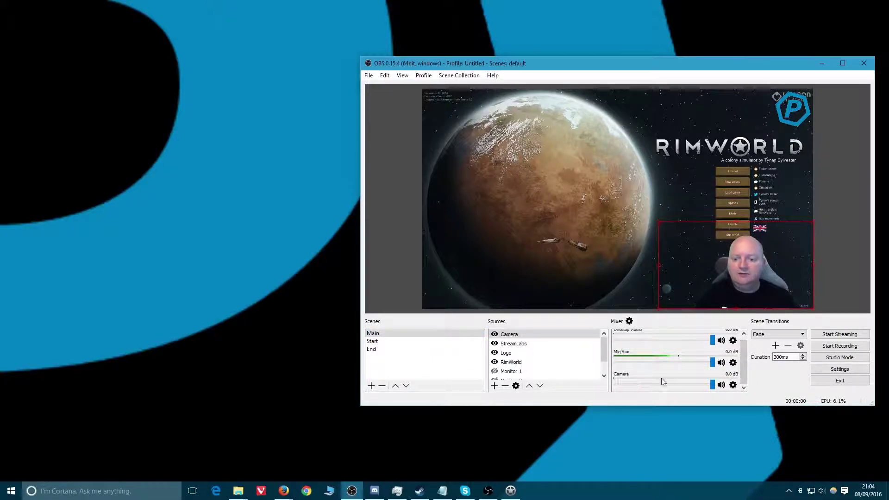
left_click(721, 385)
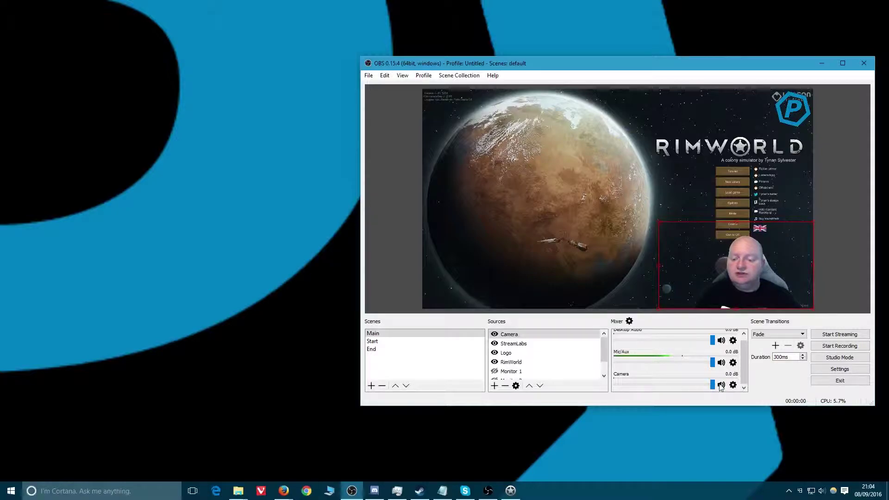